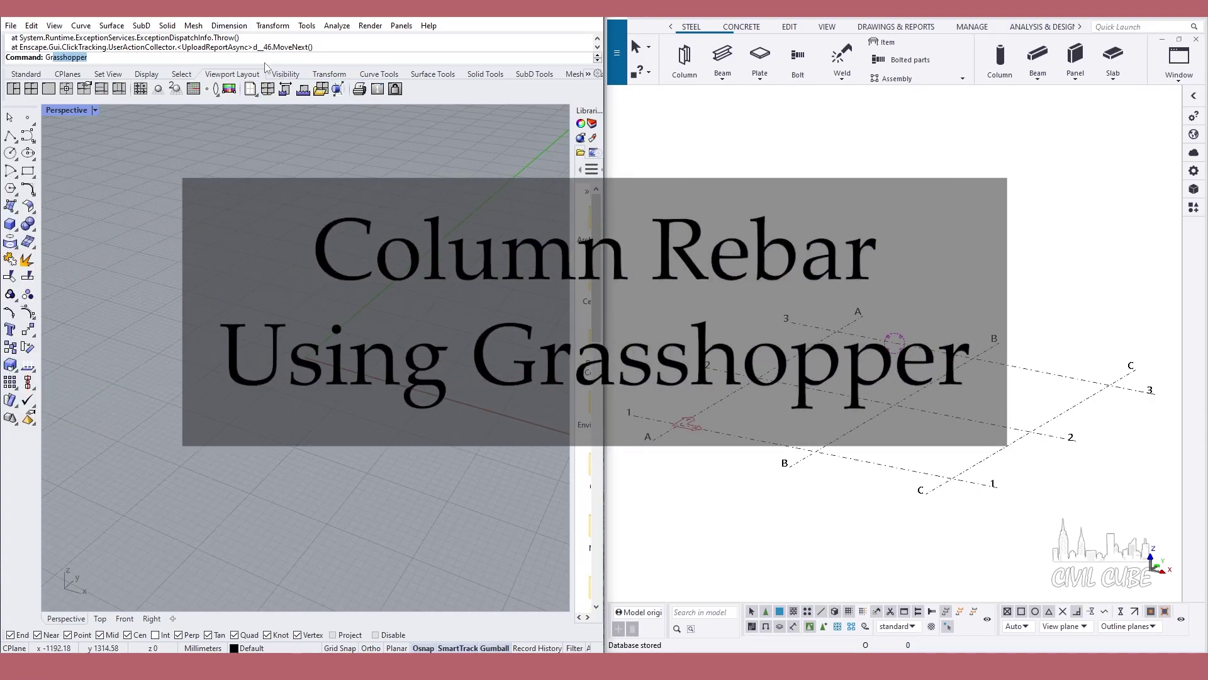
Launch Grasshopper from Rhino with a new blank definition beside the Tekla model
key(Return)
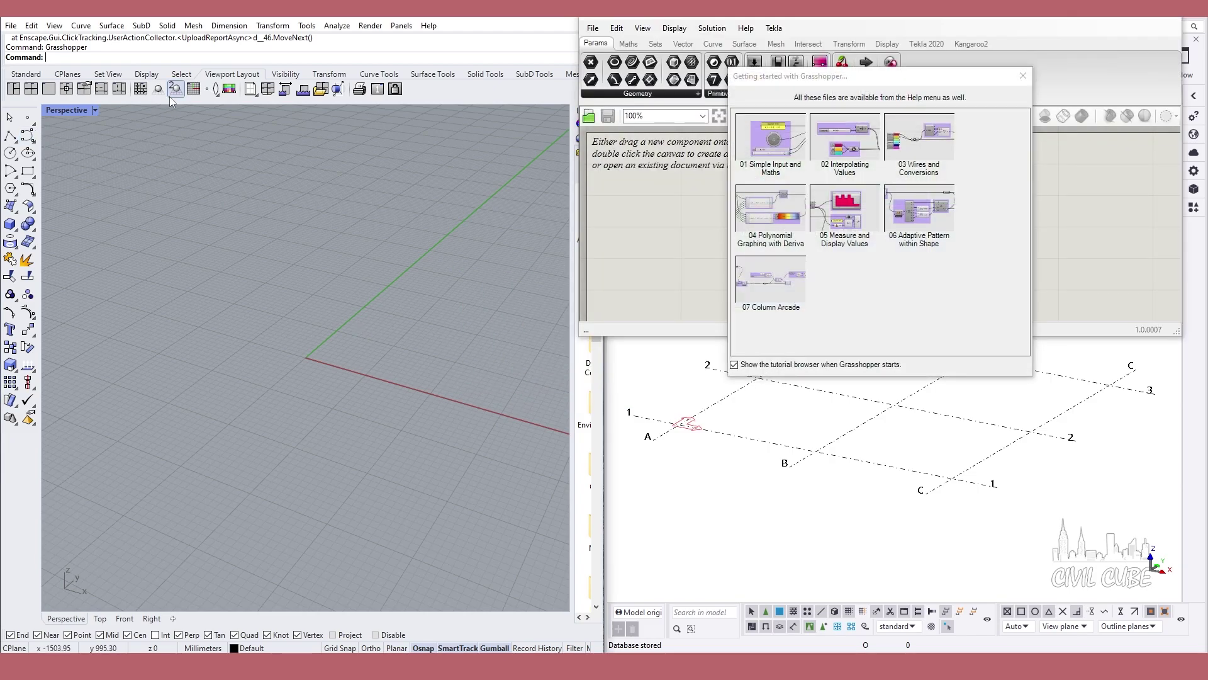
click(1023, 76)
mouse_move(938, 21)
mouse_down()
mouse_move(359, 27)
mouse_move(366, 19)
mouse_up()
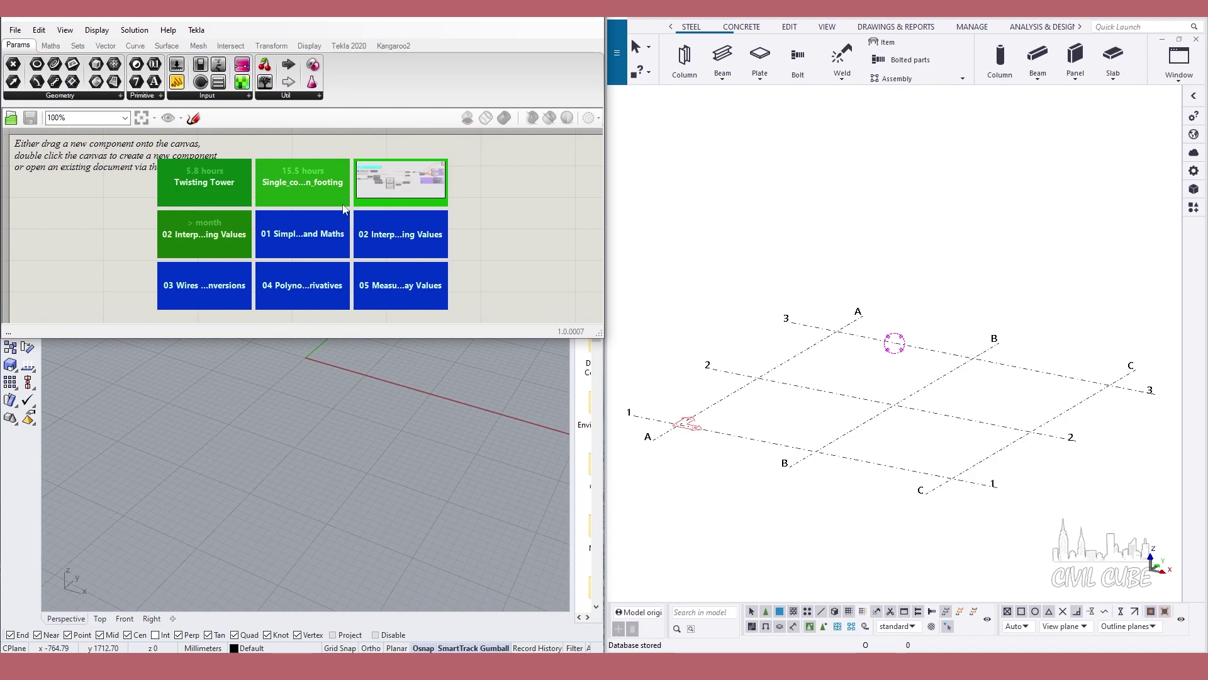
scroll(98, 173, down, 5)
scroll(177, 206, up, 4)
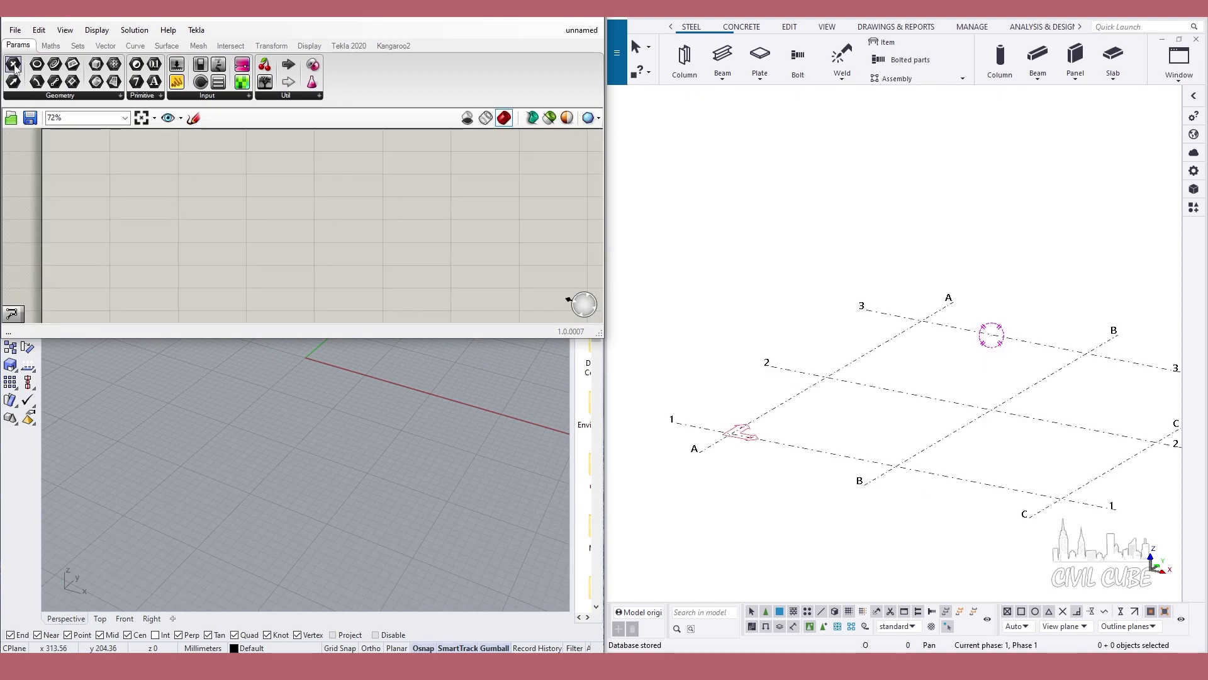
Add a Point parameter set to a single point at the Rhino origin
drag(15, 68, 229, 217)
scroll(241, 208, up, 5)
right_click(234, 204)
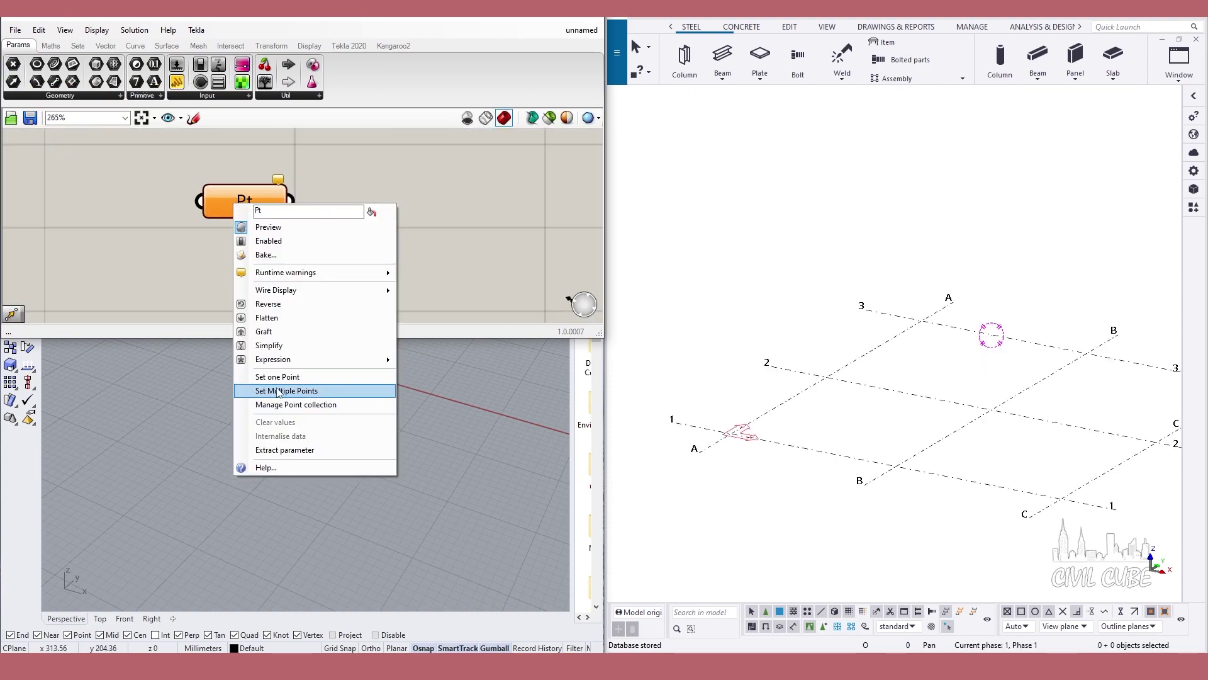
click(278, 376)
click(306, 357)
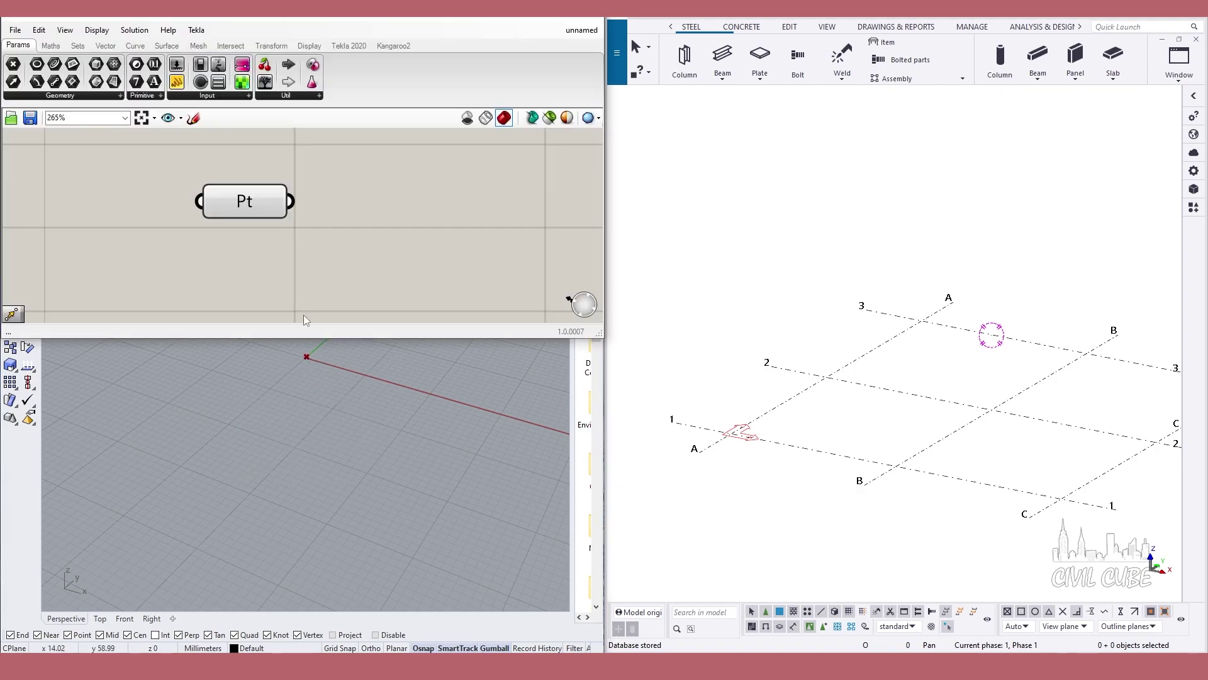
Add Deconstruct Point and Construct Point components, wiring X and Y across
double_click(236, 204)
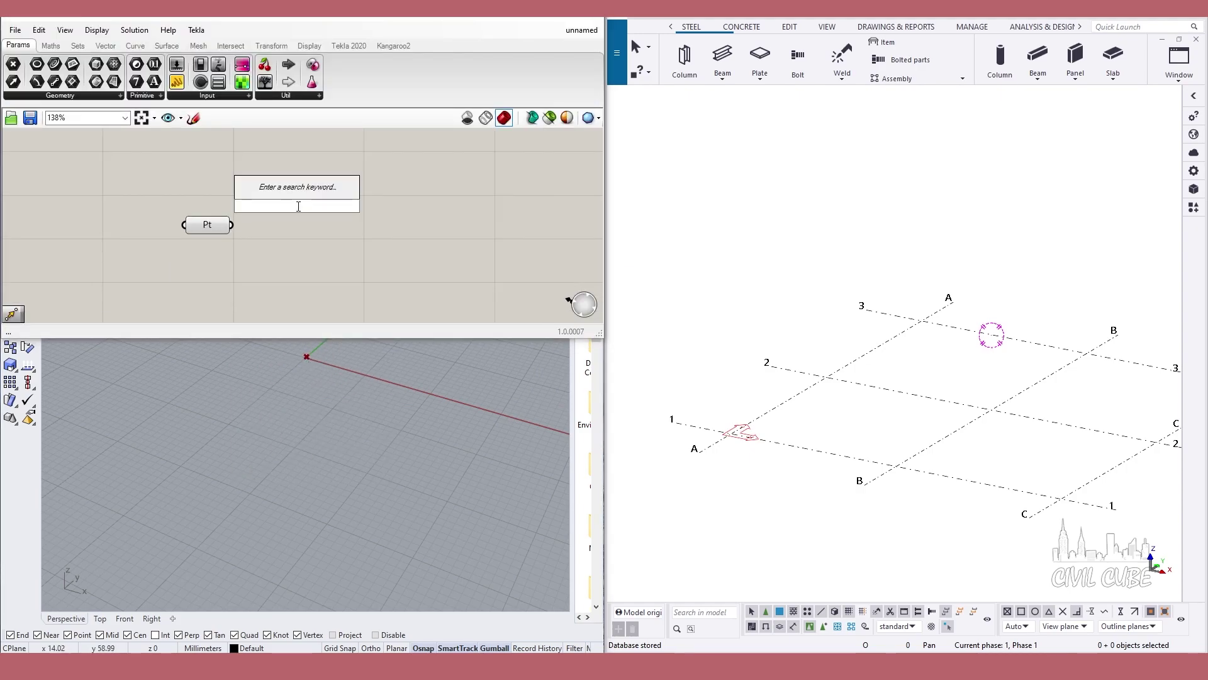
text(decon)
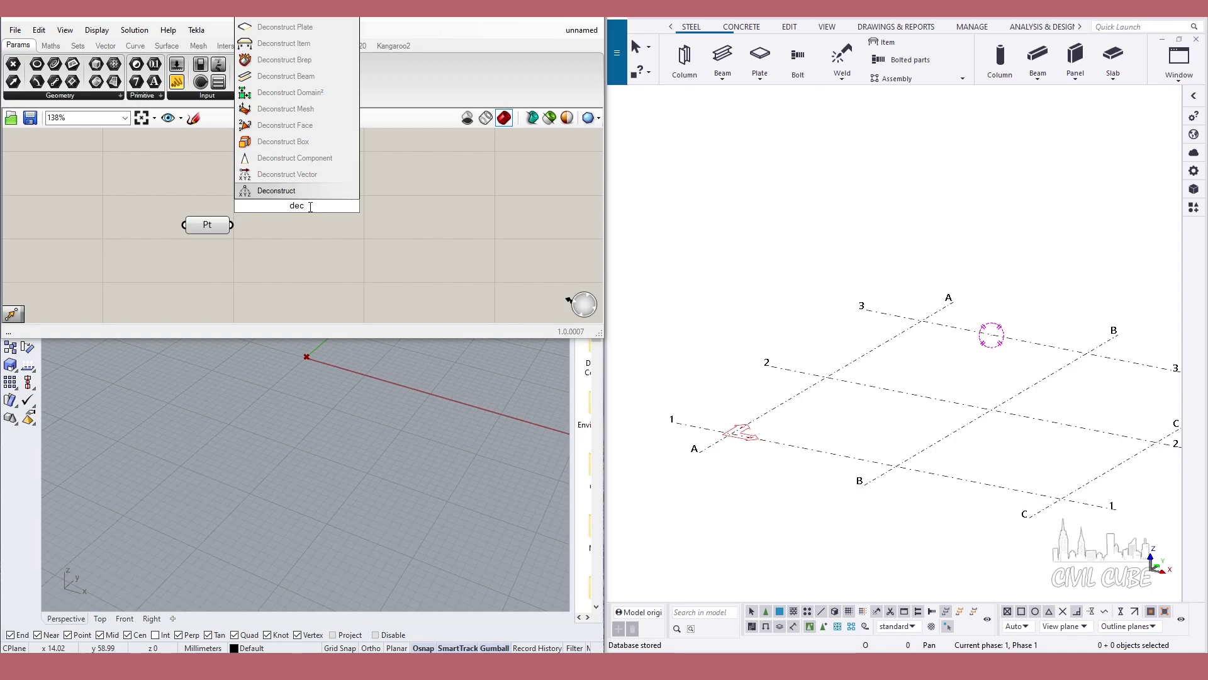
key(Return)
scroll(287, 209, down, 2)
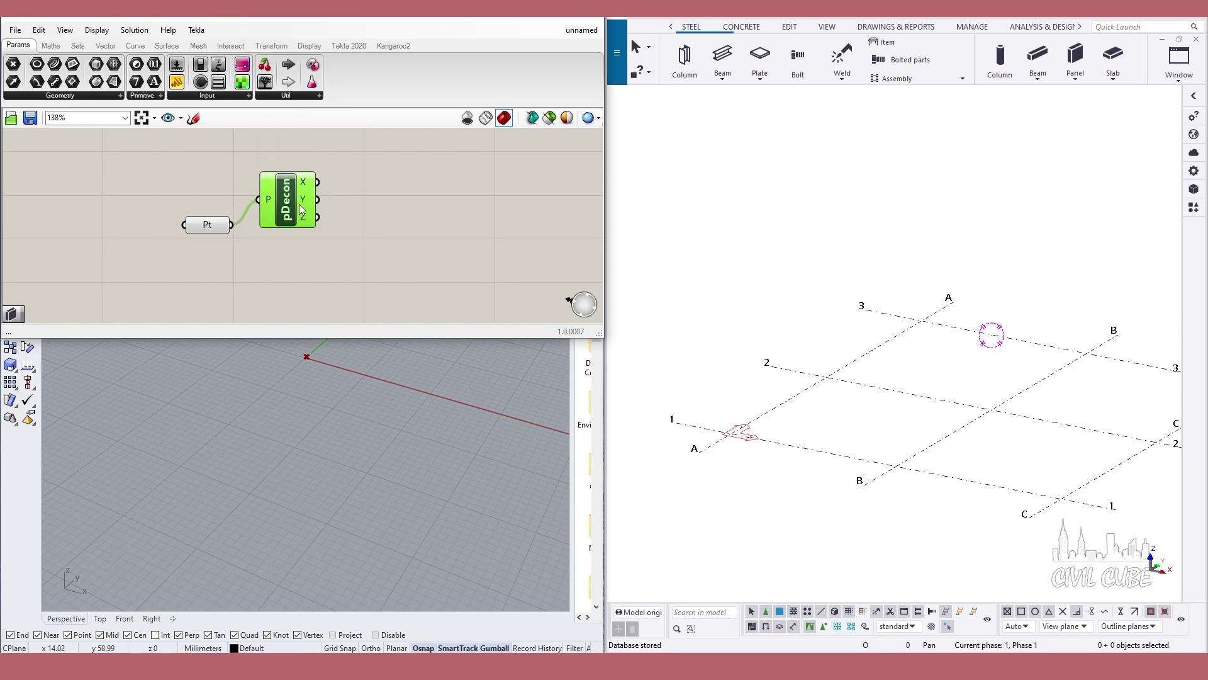
scroll(256, 232, up, 1)
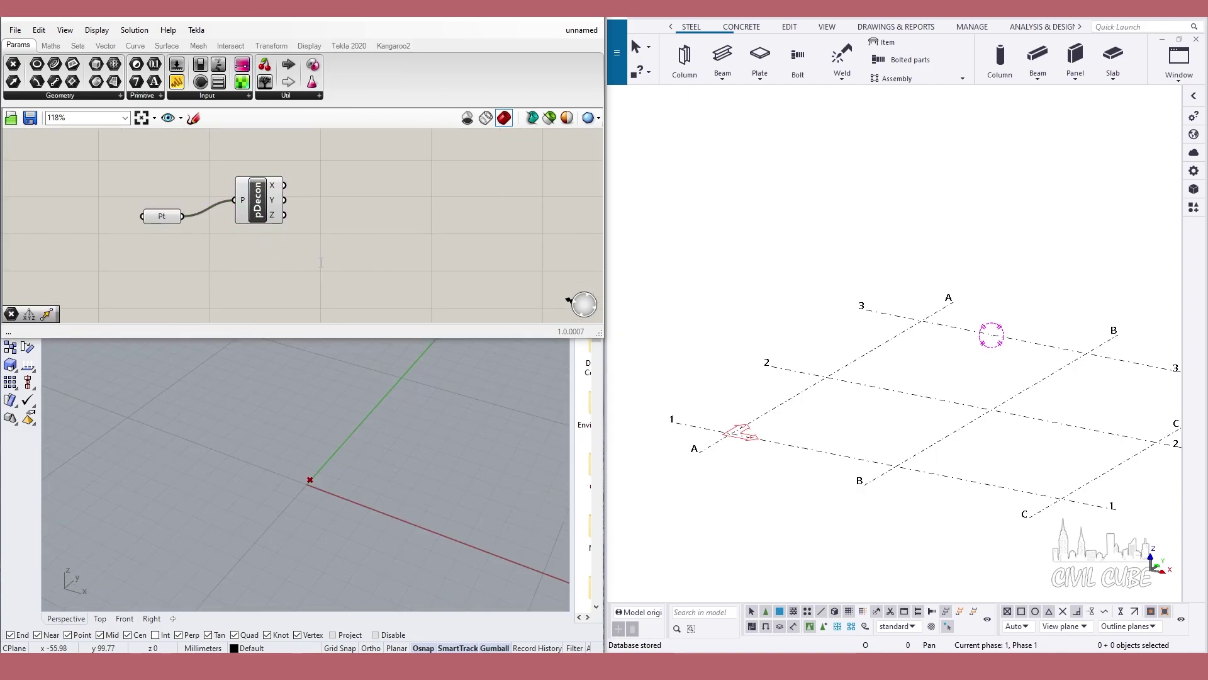
double_click(258, 256)
text(constr)
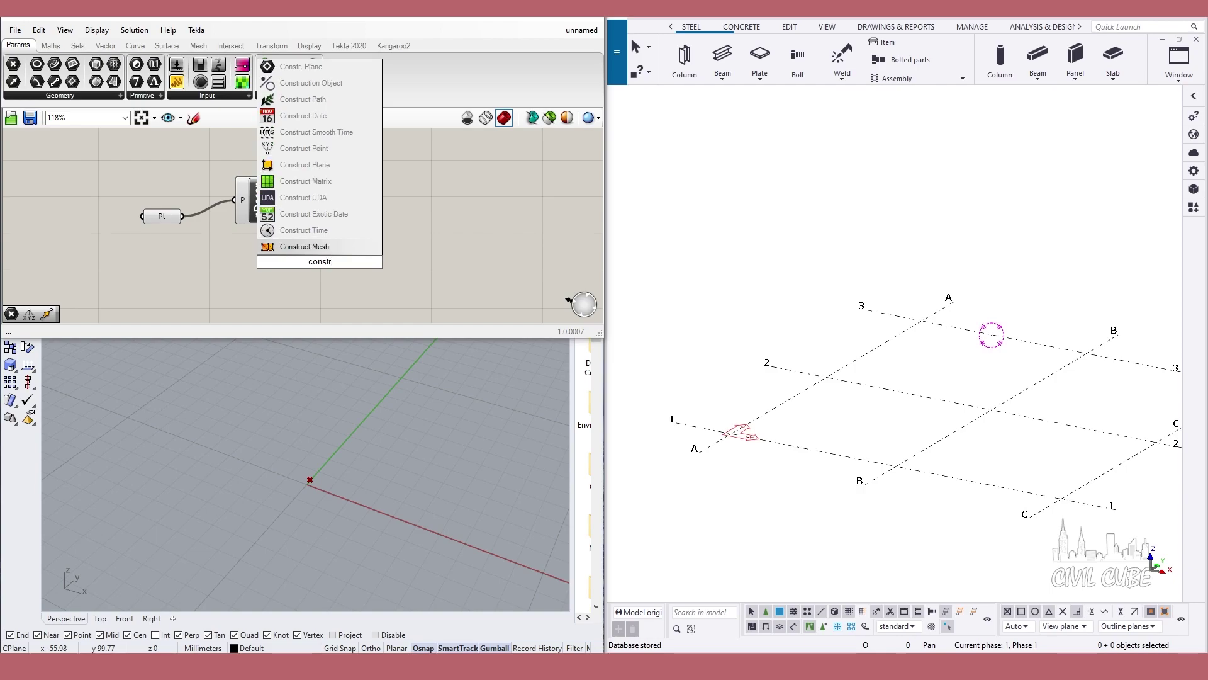
key(Up)
key(Up)
key(Up)
key(Return)
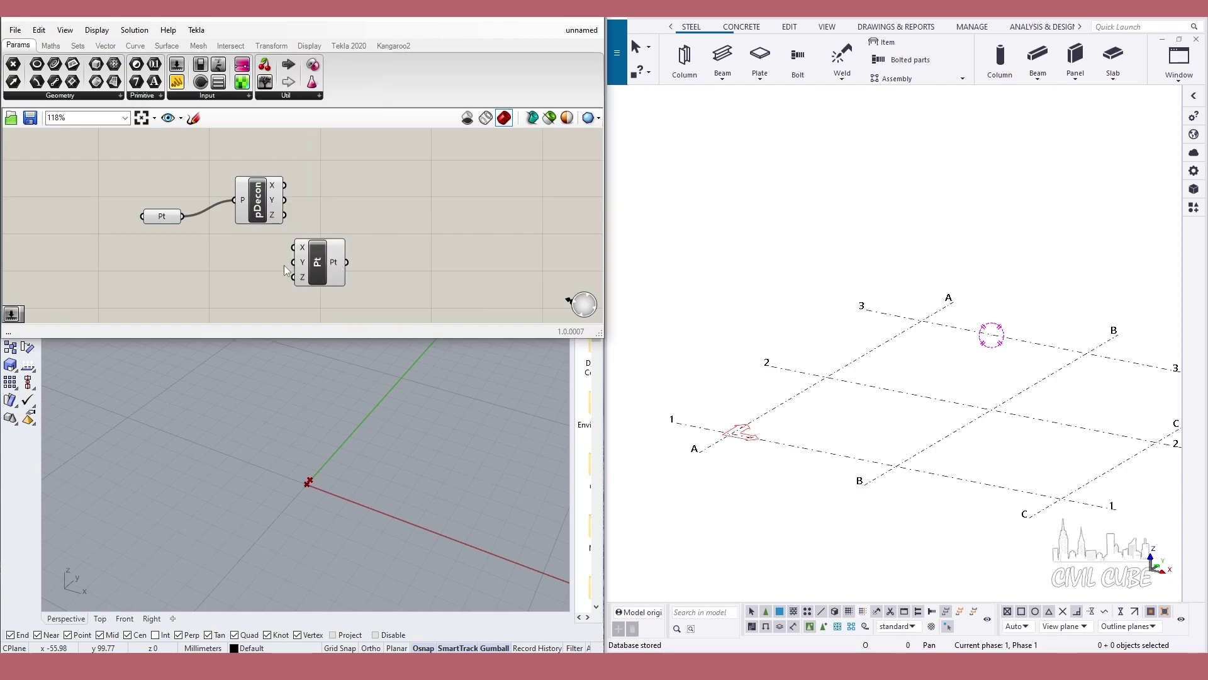
mouse_move(284, 199)
mouse_down()
mouse_move(299, 260)
mouse_move(398, 236)
mouse_up()
Feed a 'Z coordinate' number slider set to 2000 into Construct Point's Z
double_click(214, 259)
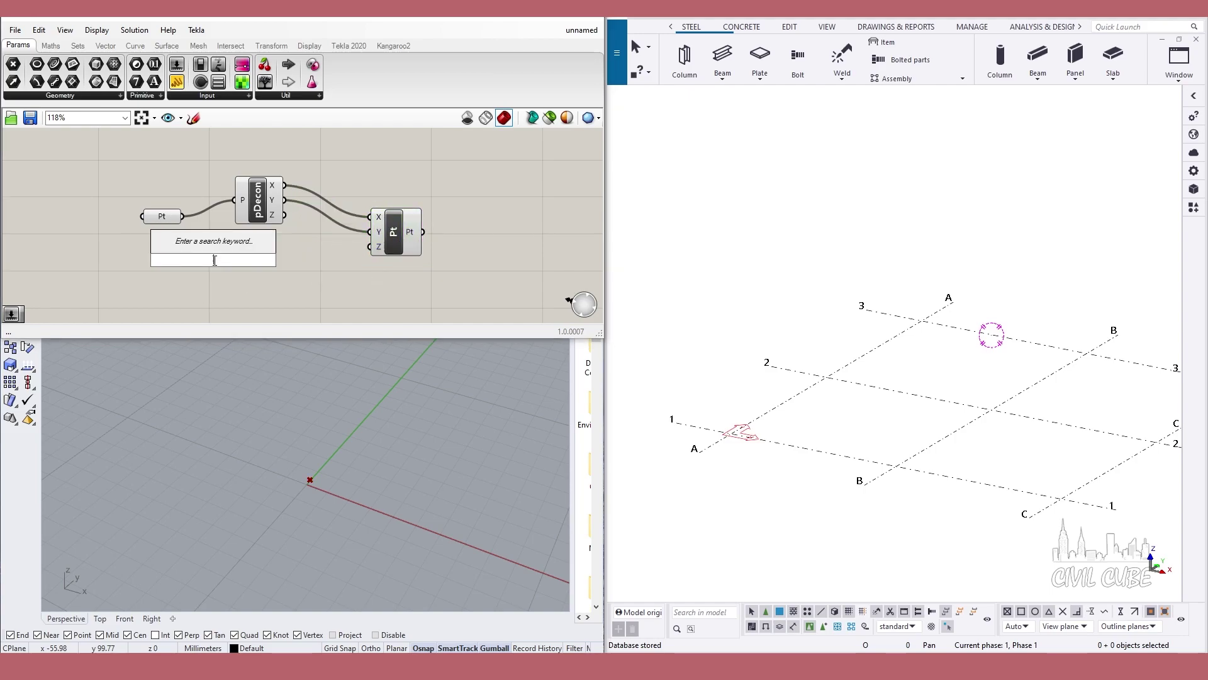
text(1..10000)
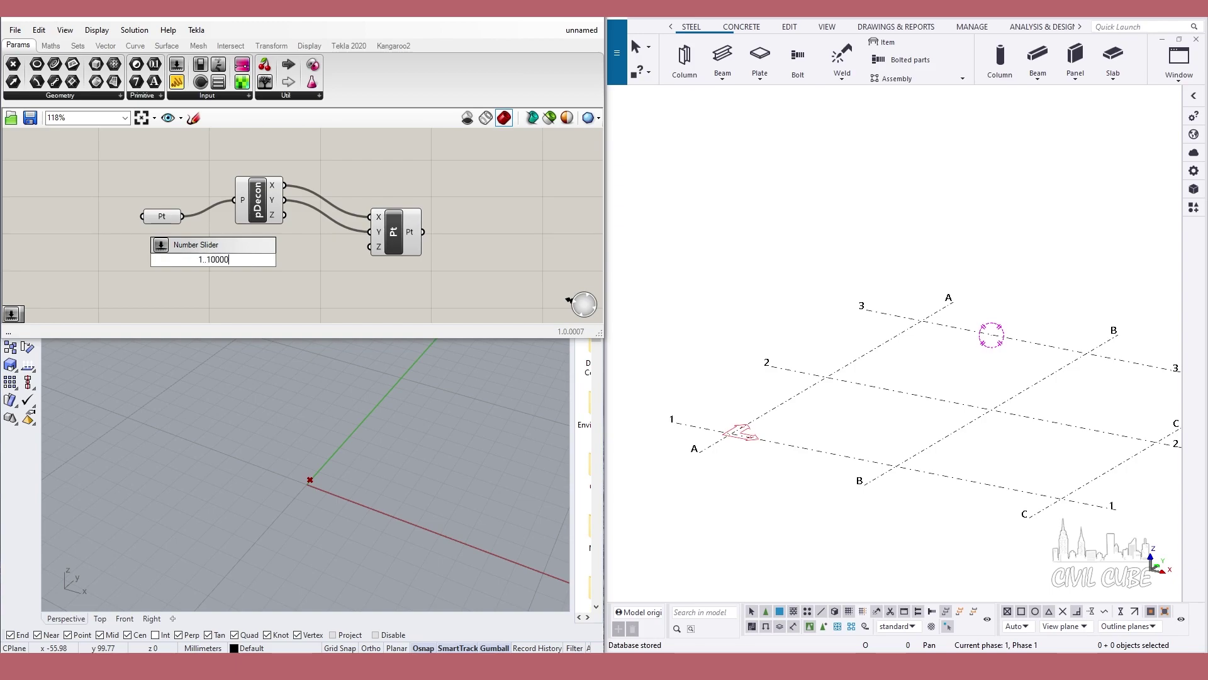
key(Return)
drag(297, 258, 369, 247)
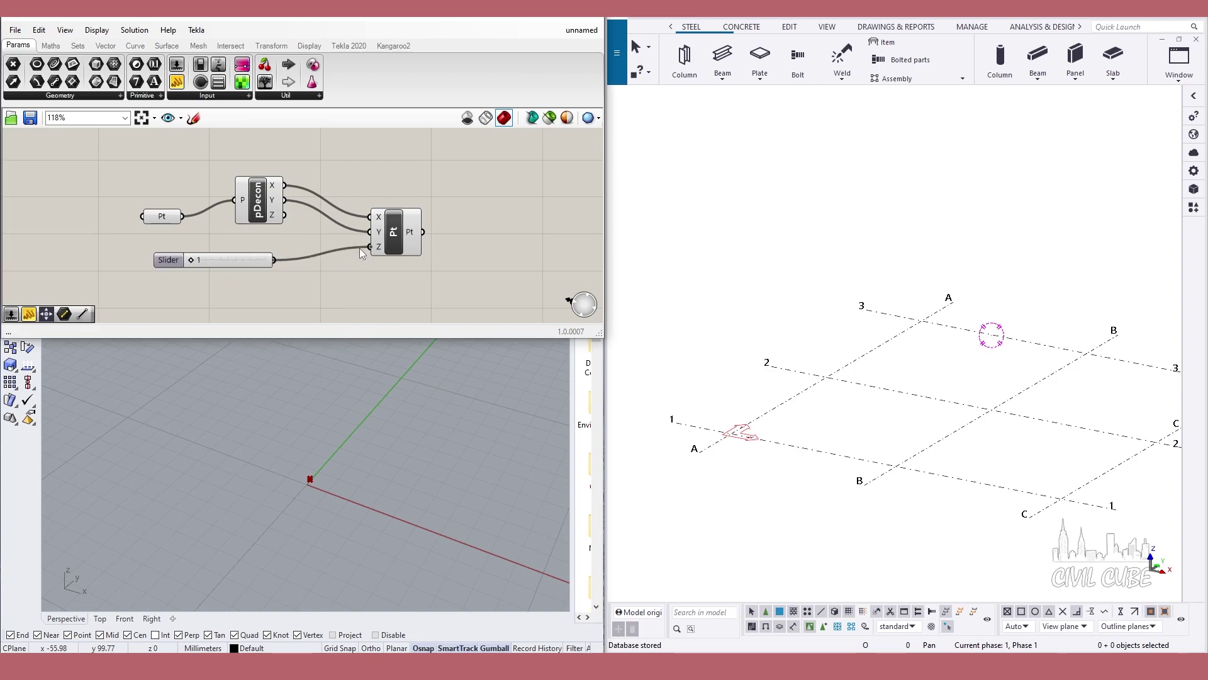
double_click(224, 261)
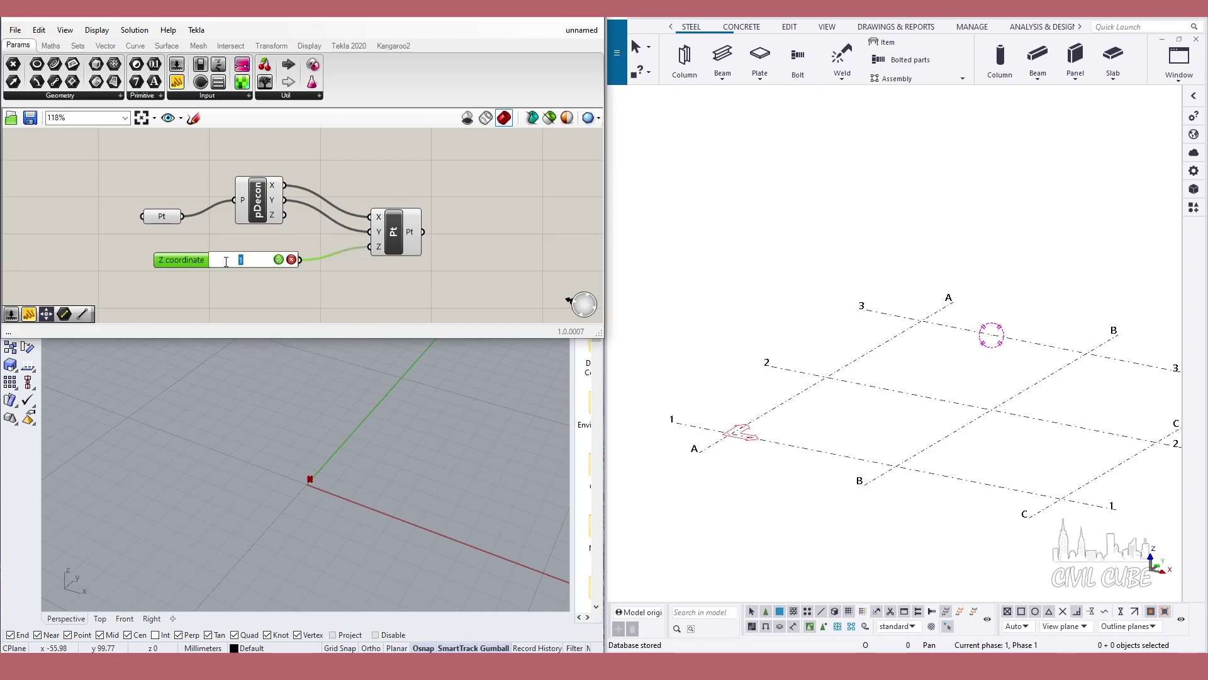
text(2000)
key(Return)
Orbit the Rhino view lower and tidy the point components and slider on the canvas
scroll(321, 493, down, 3)
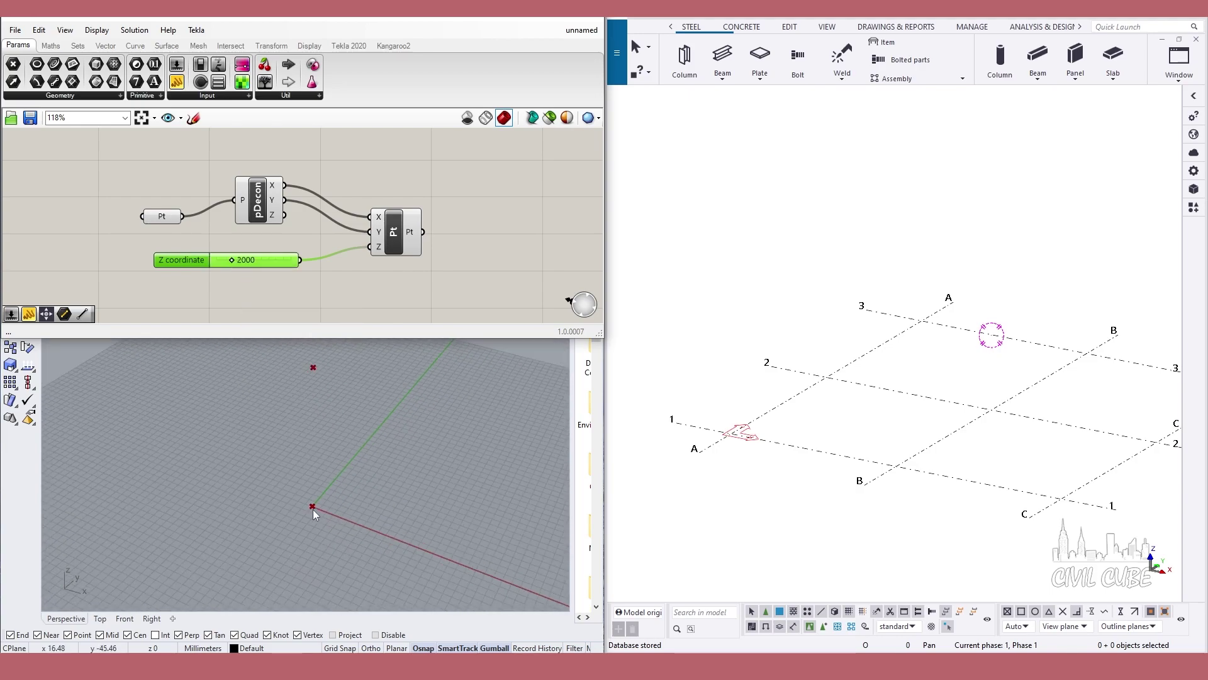
scroll(321, 514, down, 2)
right_drag(321, 514, 296, 448)
scroll(228, 236, down, 1)
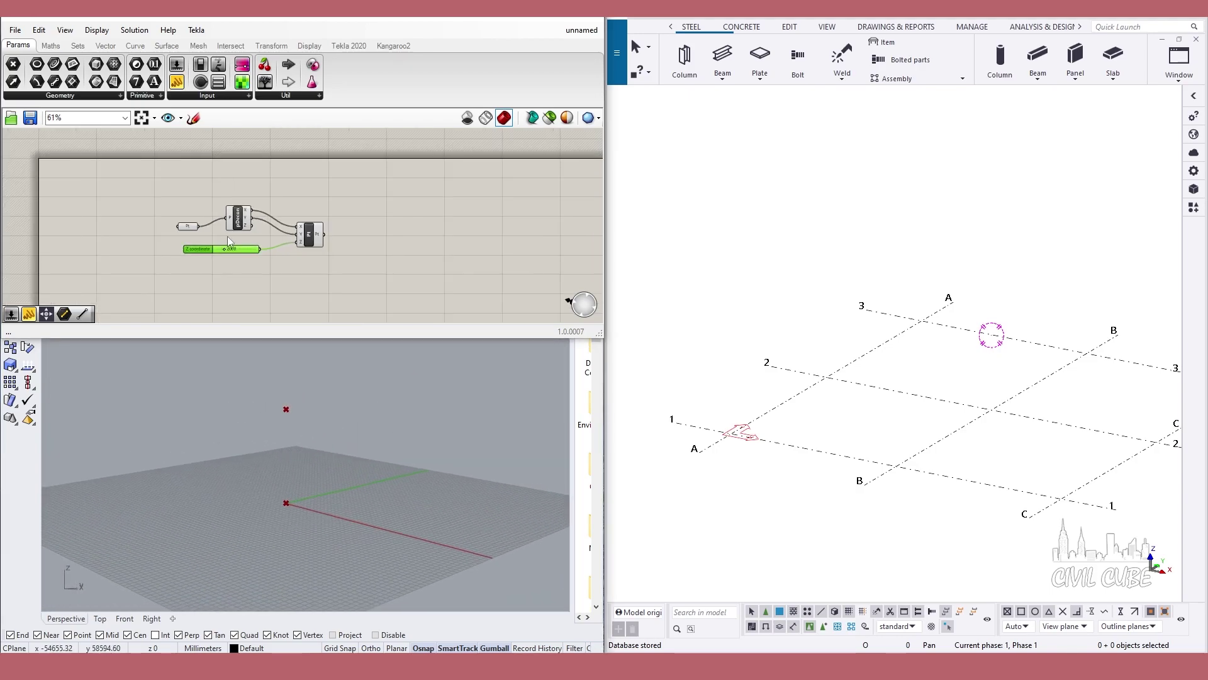
click(161, 209)
drag(161, 209, 165, 210)
drag(245, 211, 249, 210)
drag(212, 258, 207, 258)
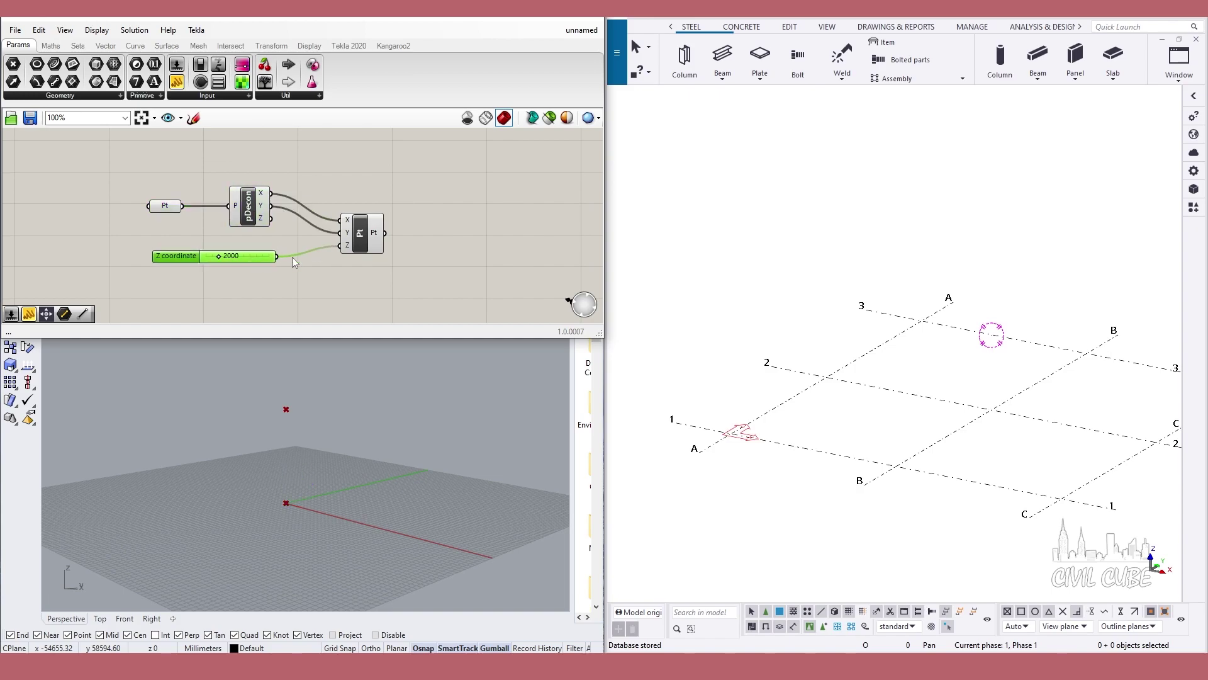
click(409, 236)
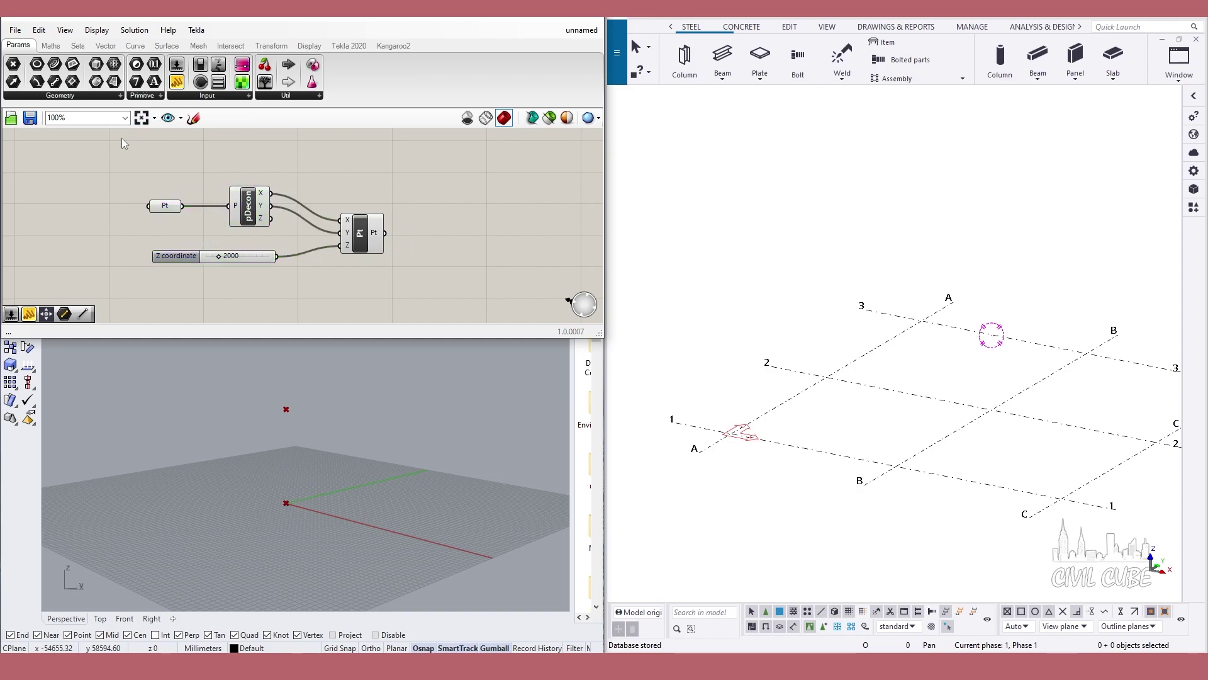
right_drag(443, 244, 368, 240)
Show the Tekla 2020 components and add a Line component to the canvas
click(348, 45)
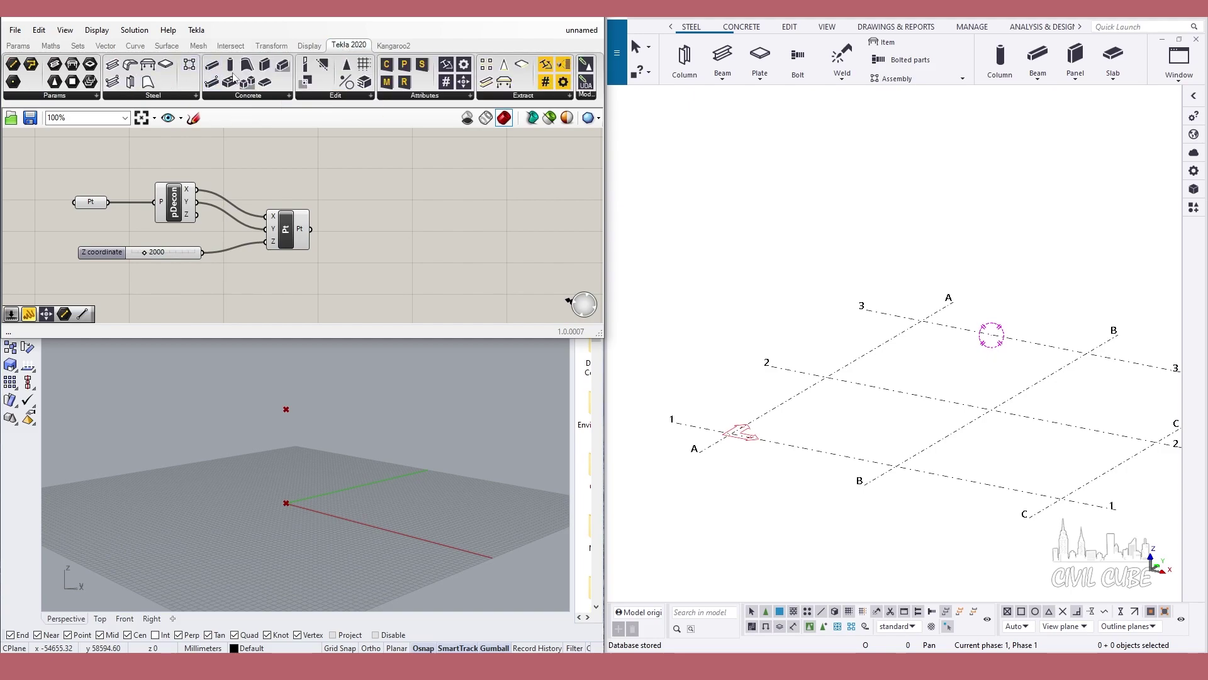
double_click(386, 229)
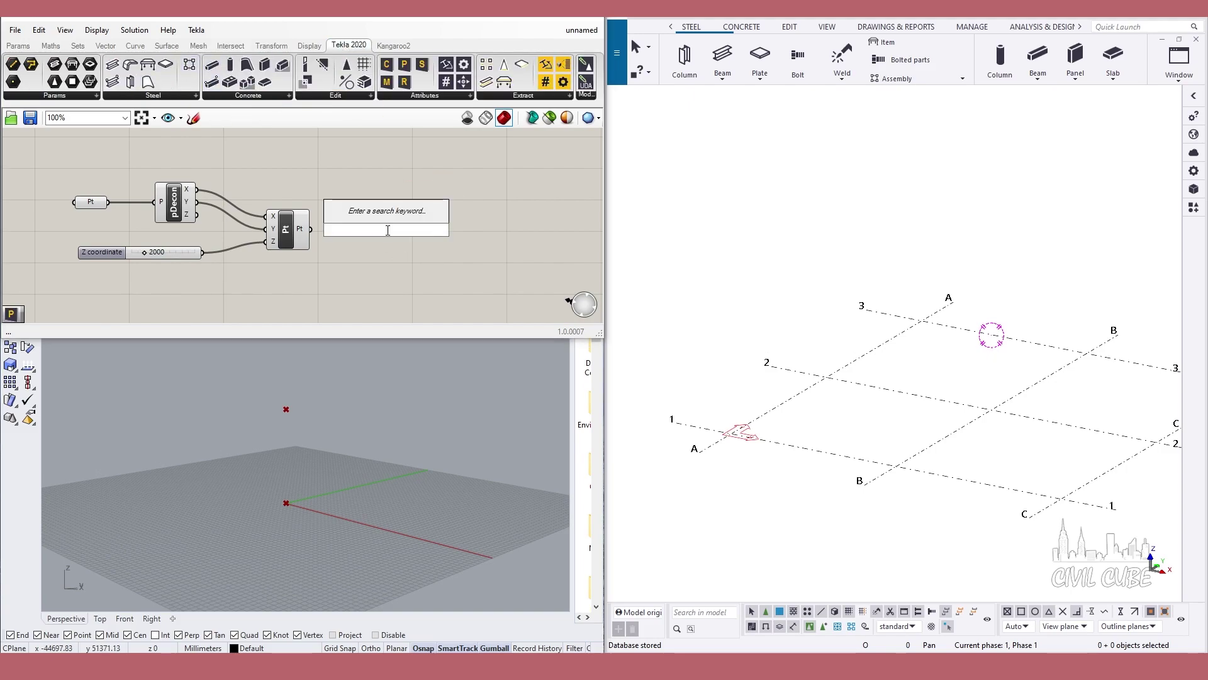
text(lin)
key(Up)
key(Up)
key(Up)
key(Up)
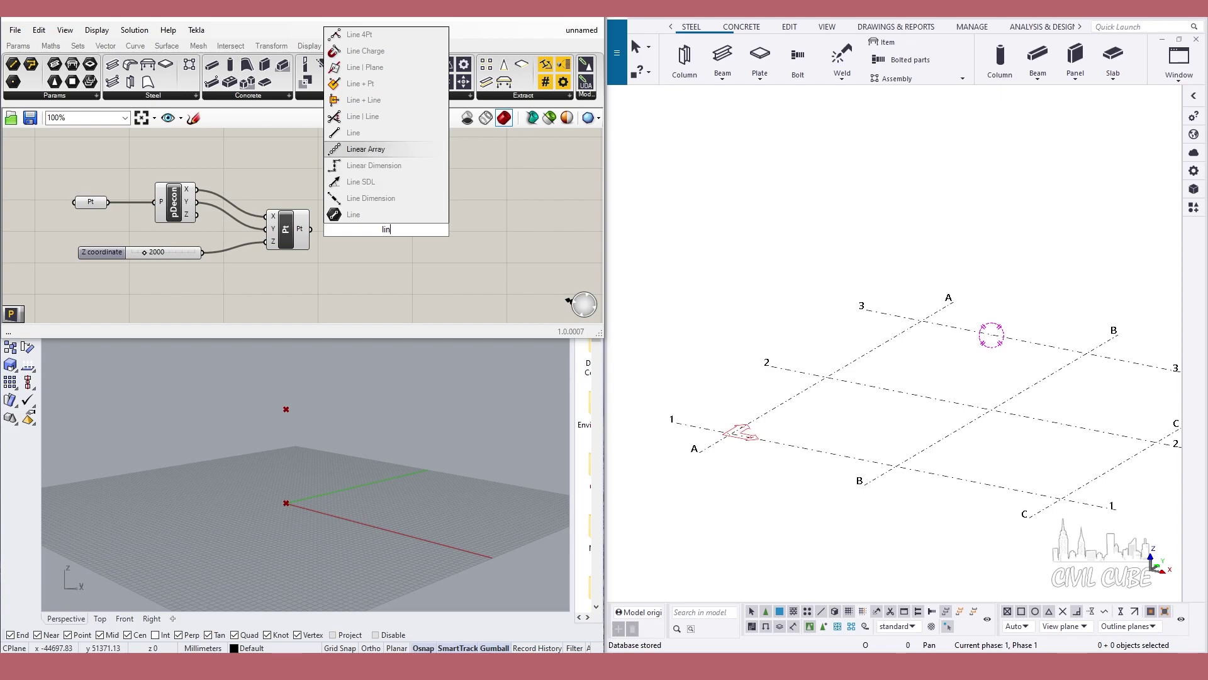
key(Up)
key(Return)
Connect the base point to the Line's A and the raised point to B
drag(294, 241, 285, 258)
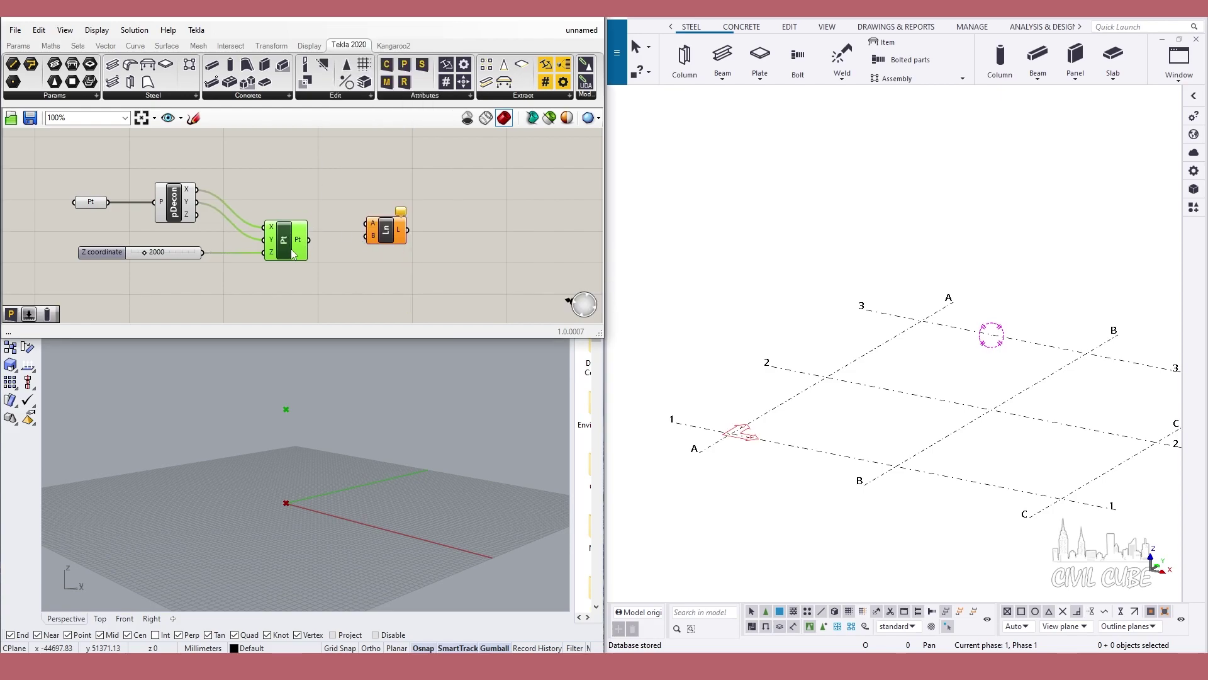
drag(109, 203, 365, 224)
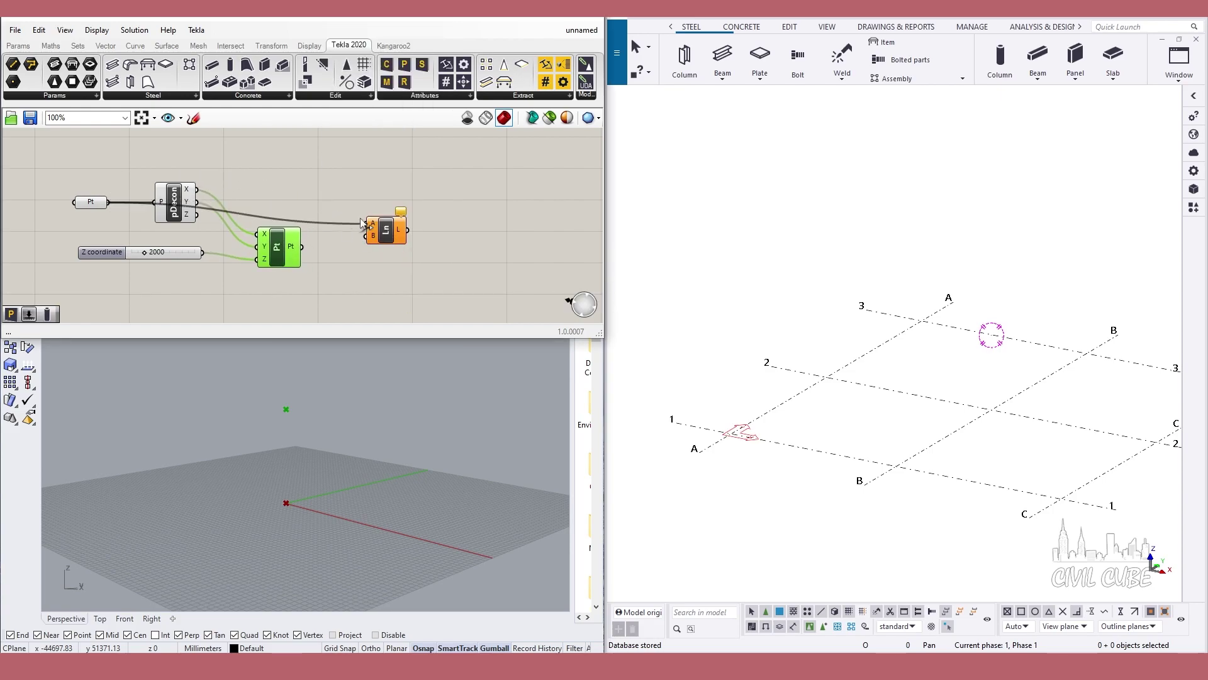
drag(302, 246, 365, 236)
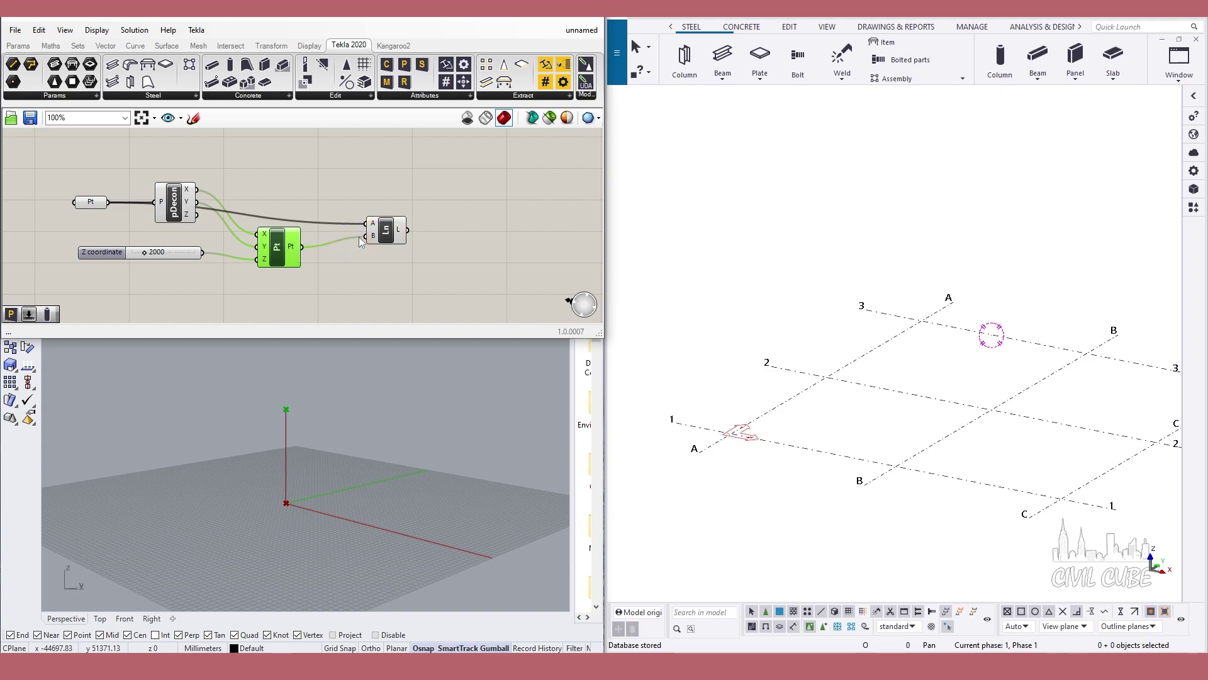
click(345, 267)
mouse_move(174, 209)
mouse_down()
mouse_move(178, 170)
mouse_move(151, 210)
mouse_move(97, 172)
mouse_up()
click(153, 212)
drag(152, 212, 154, 216)
click(368, 275)
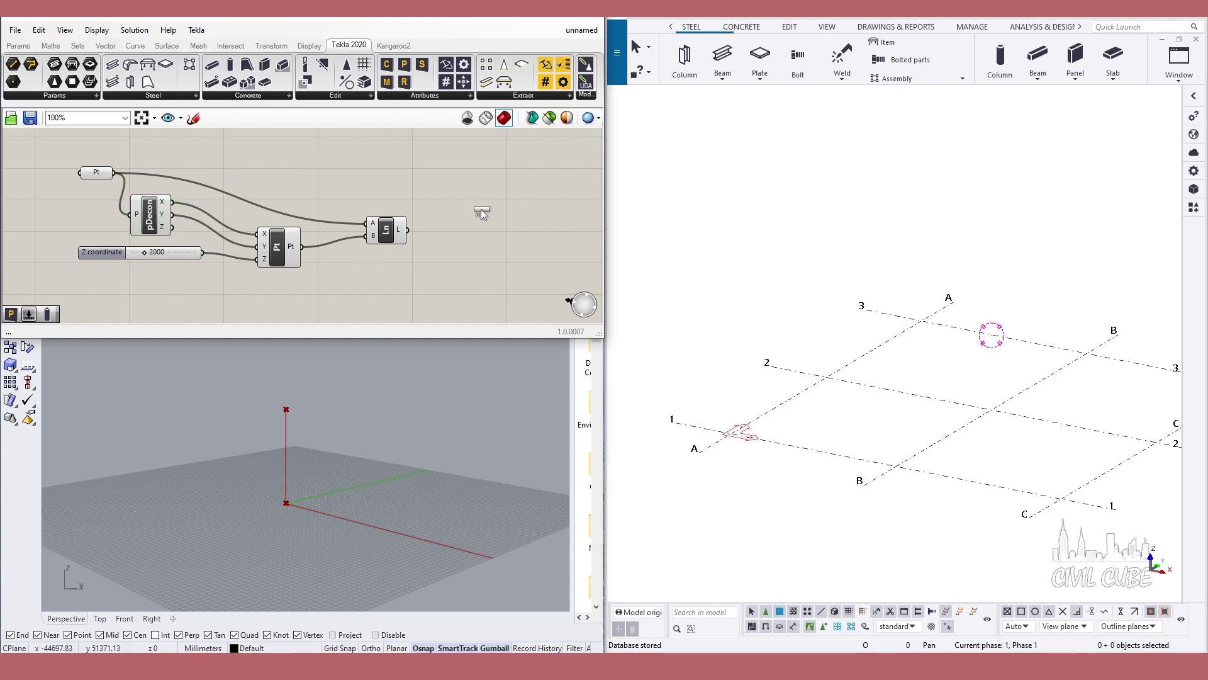
Add a Tekla Column component fed by the line, placing a column at grid A/1
drag(480, 209, 485, 214)
drag(408, 230, 484, 192)
scroll(364, 277, down, 3)
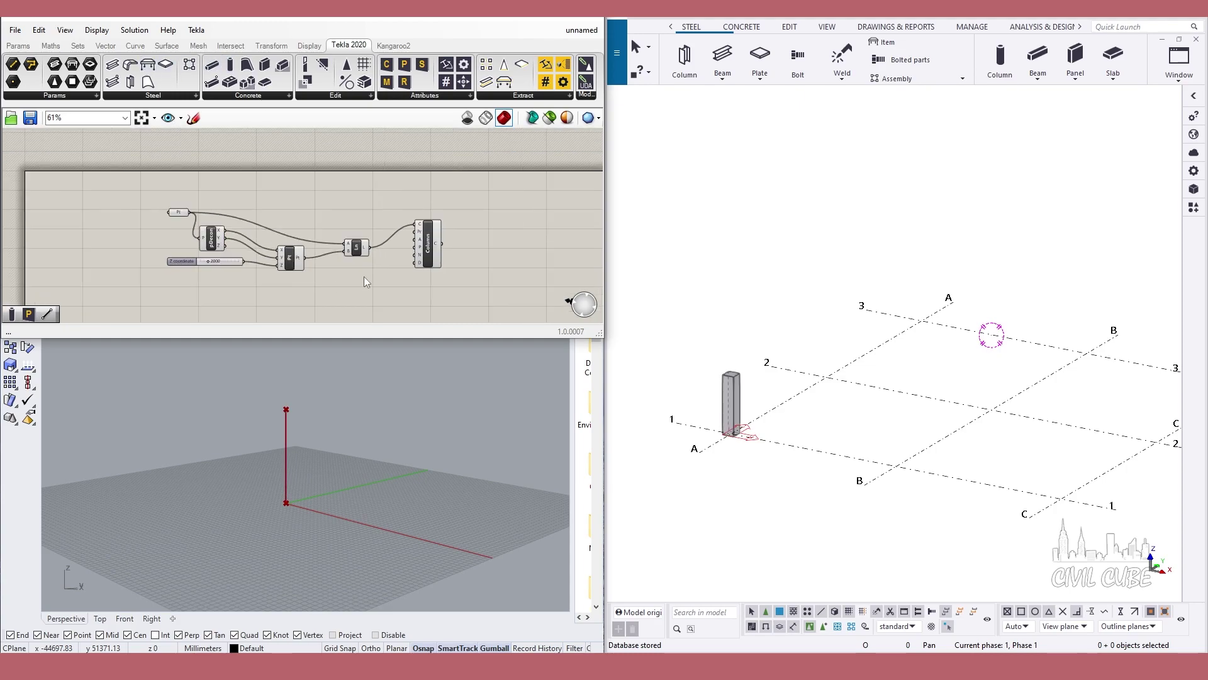
scroll(363, 277, up, 3)
click(437, 236)
click(331, 244)
Add a Tekla Attributes component and wire it into the Column's A input
double_click(330, 245)
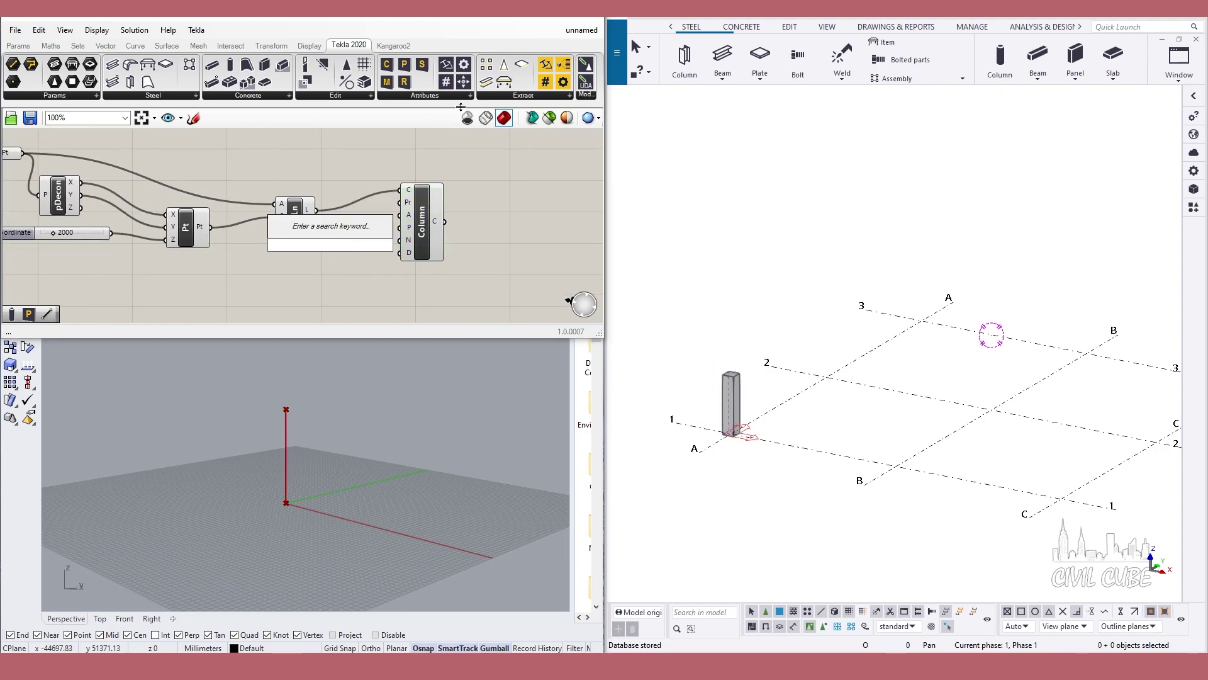
text(at)
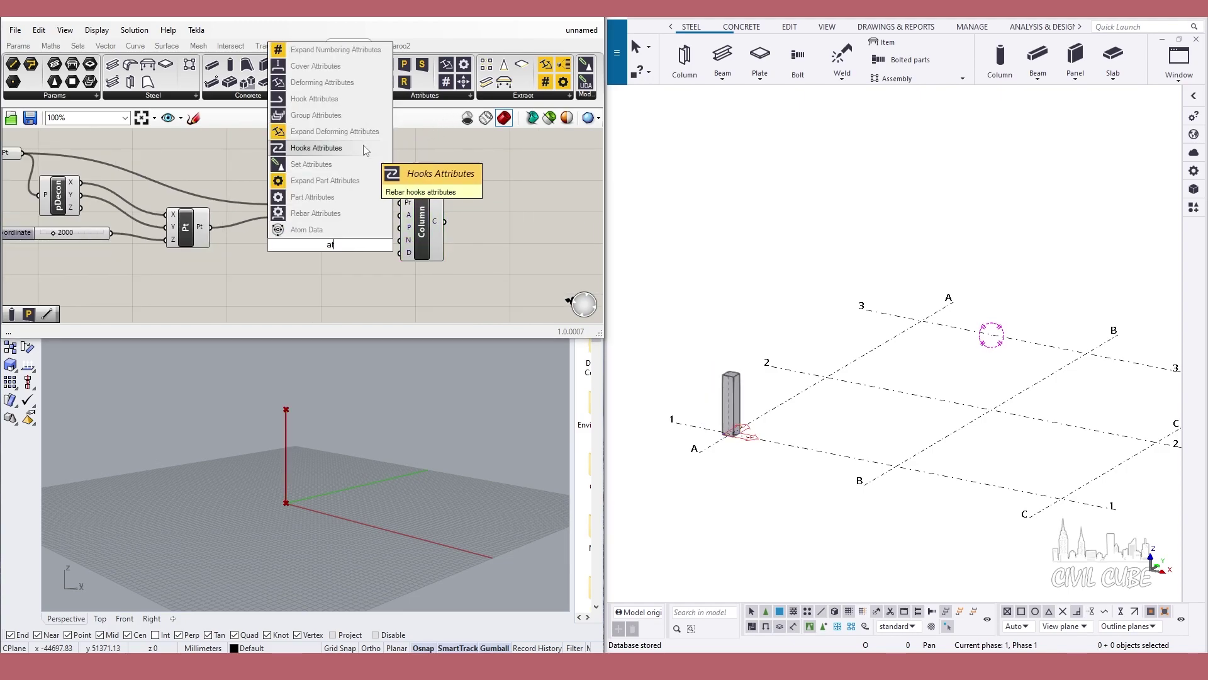
text(tr)
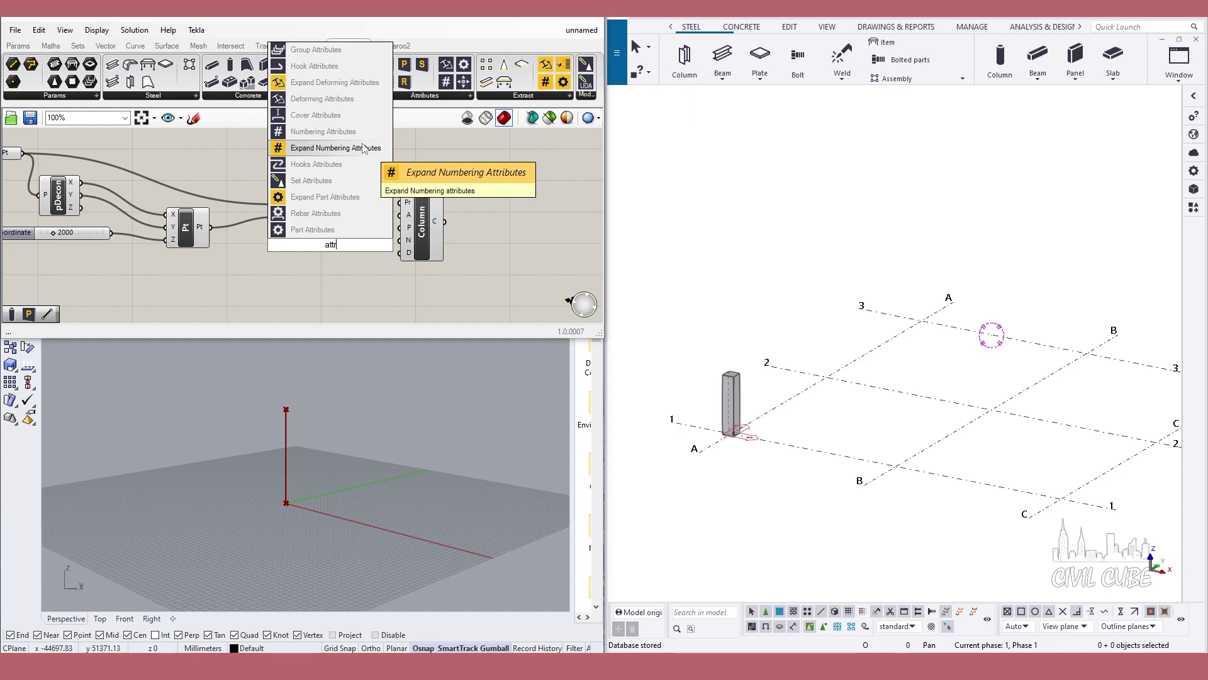
text(ibu)
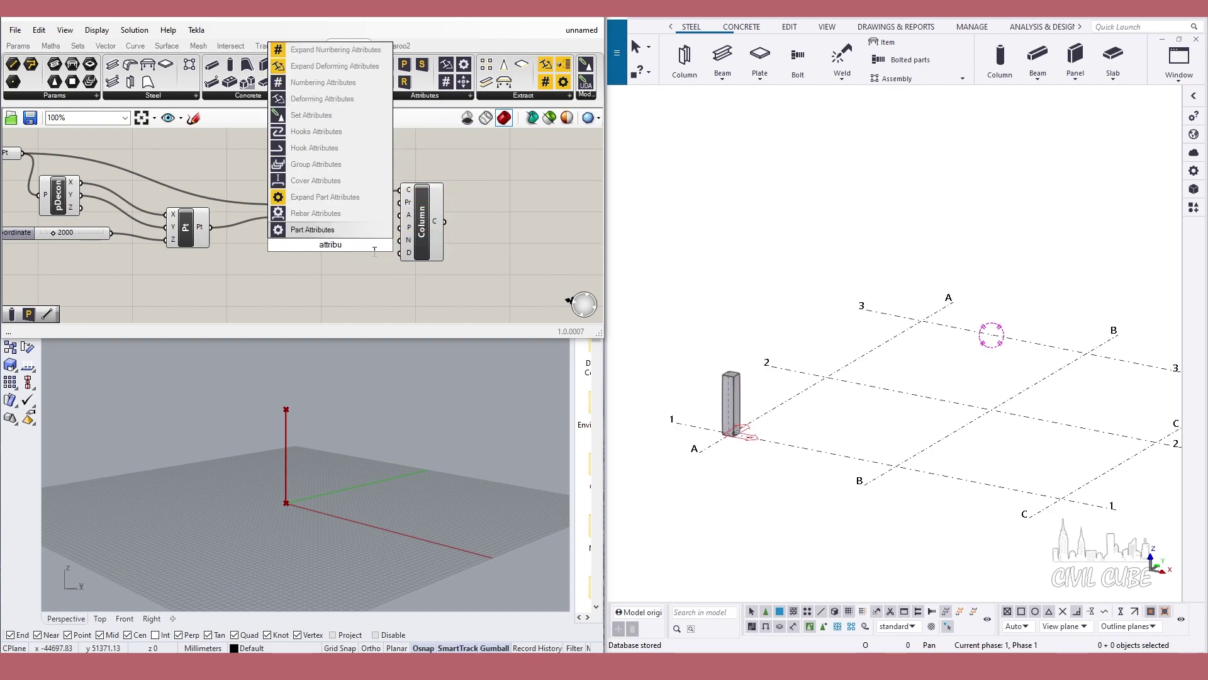
click(315, 229)
drag(421, 244, 448, 235)
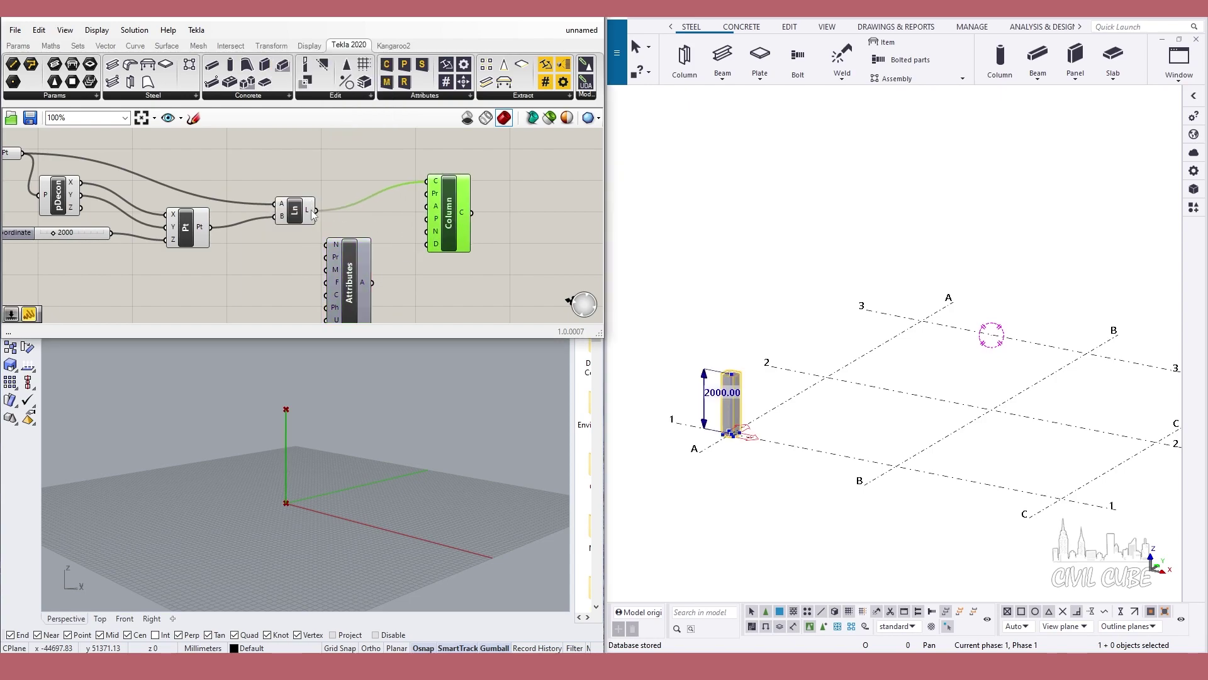
drag(311, 214, 312, 173)
drag(371, 294, 359, 255)
drag(414, 204, 428, 207)
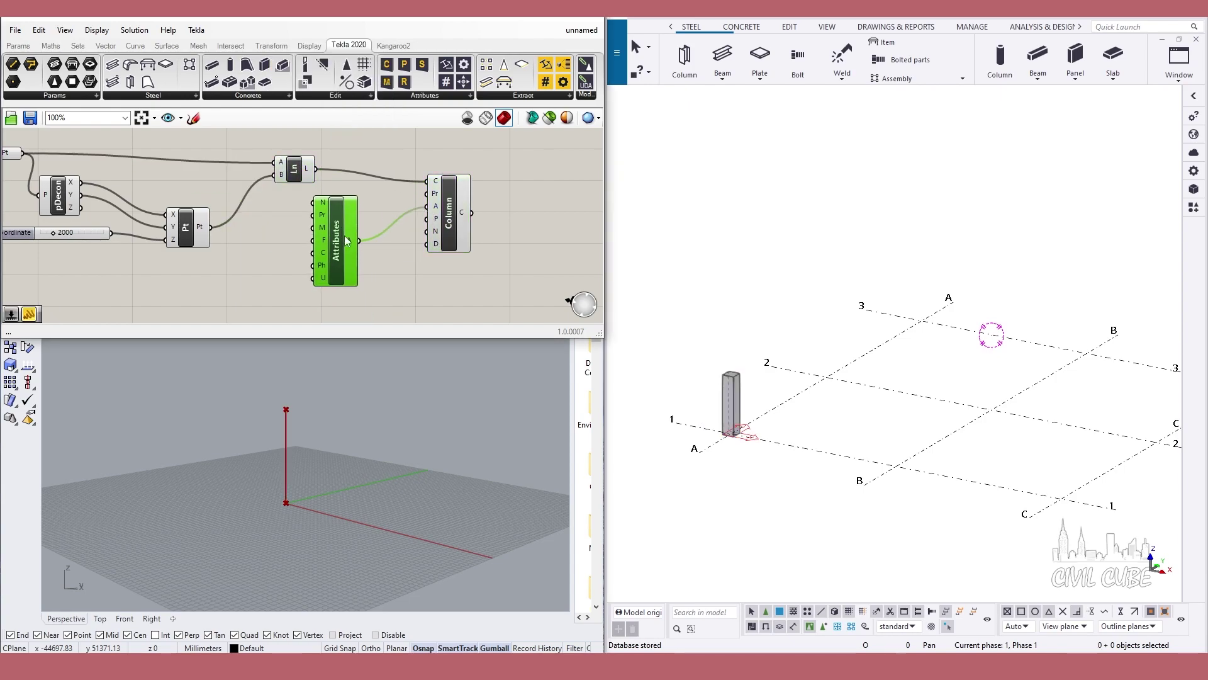
drag(335, 265, 364, 273)
Add a Panel containing the material M30
double_click(266, 249)
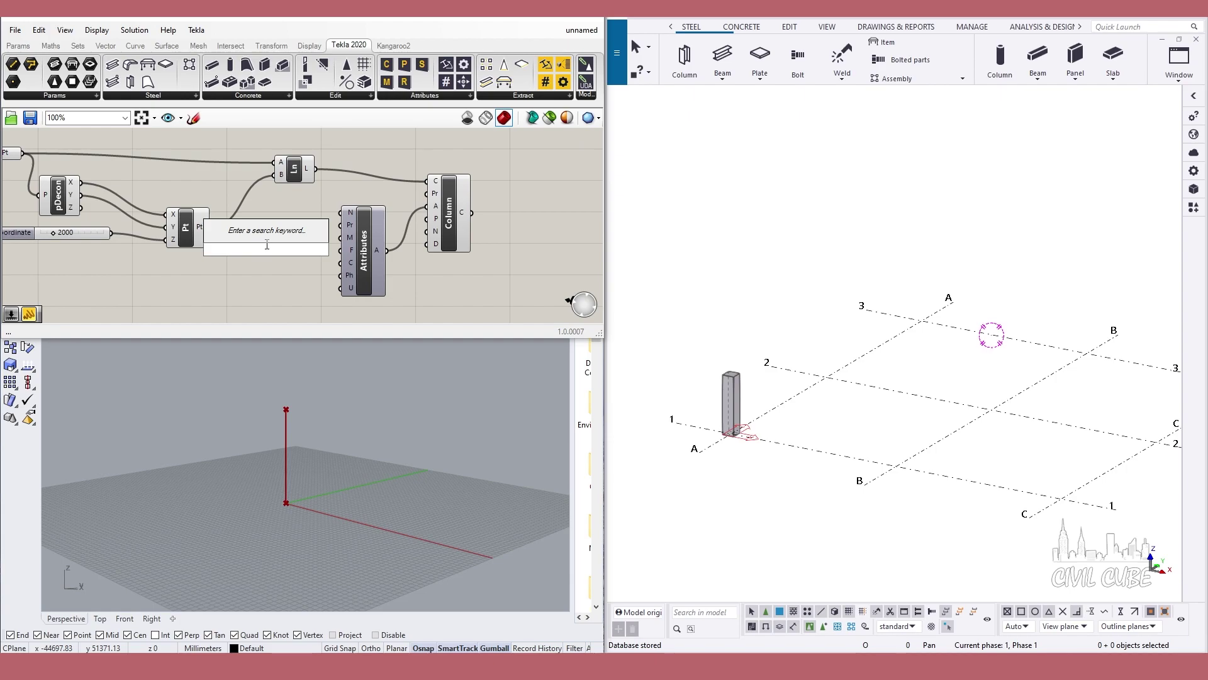
text(panel)
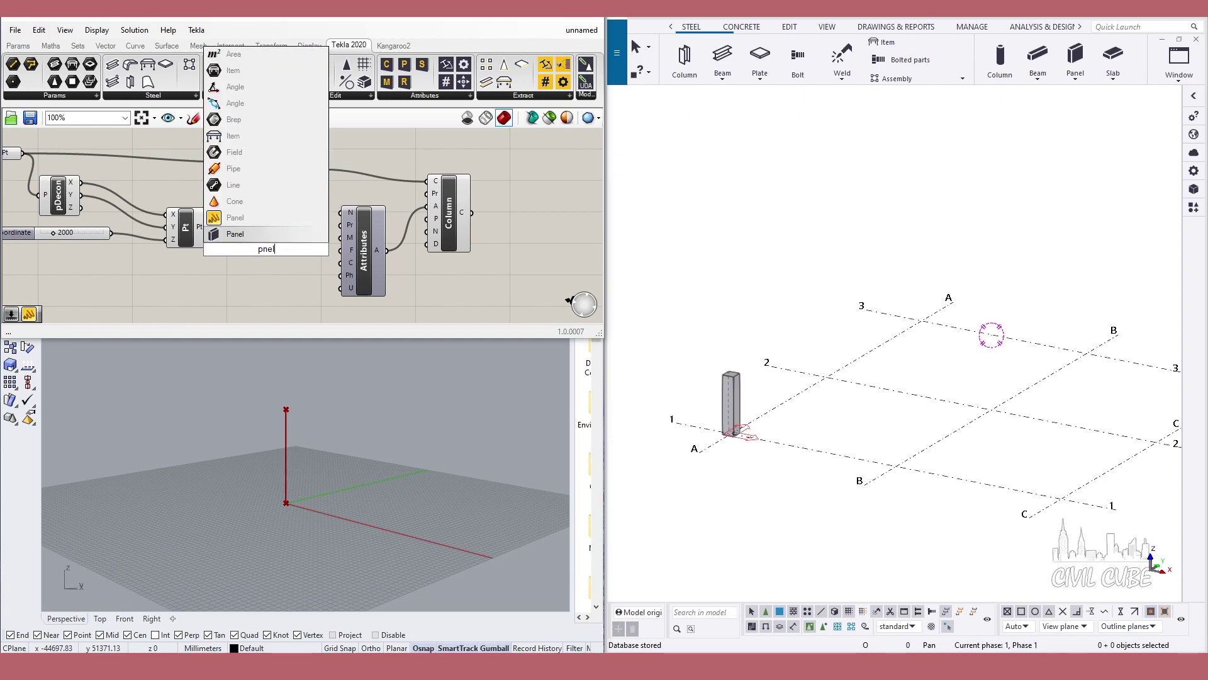
key(Return)
double_click(285, 255)
text(M30)
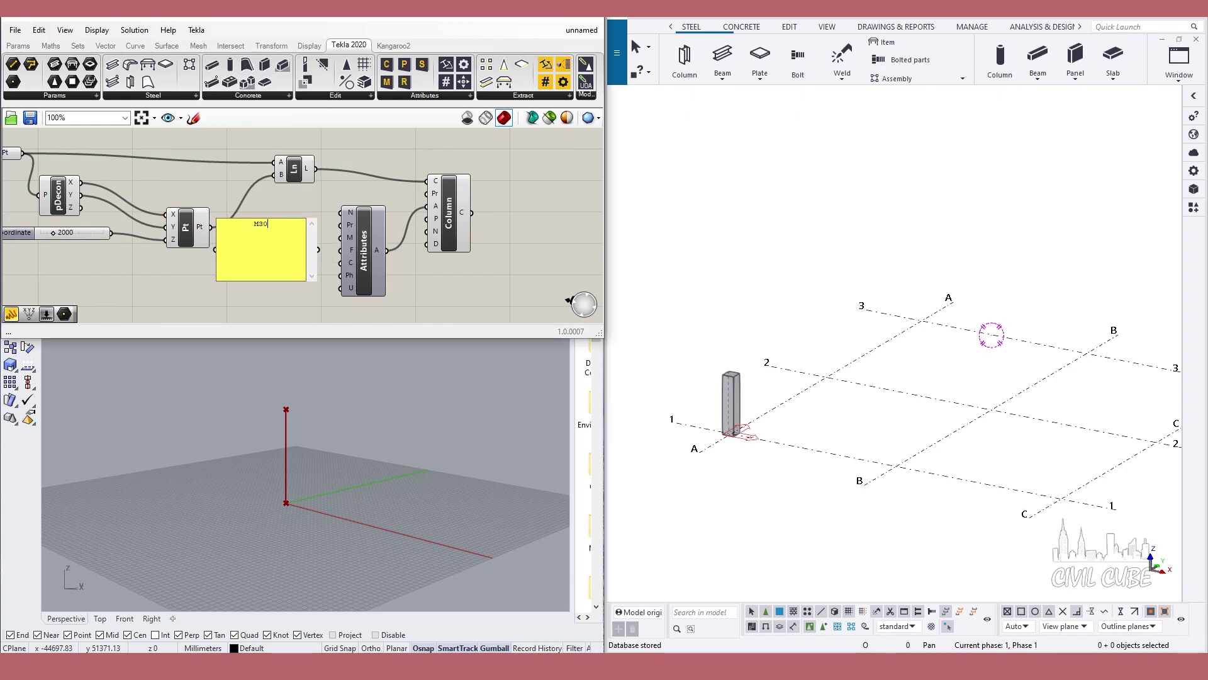
click(270, 287)
drag(269, 277, 269, 233)
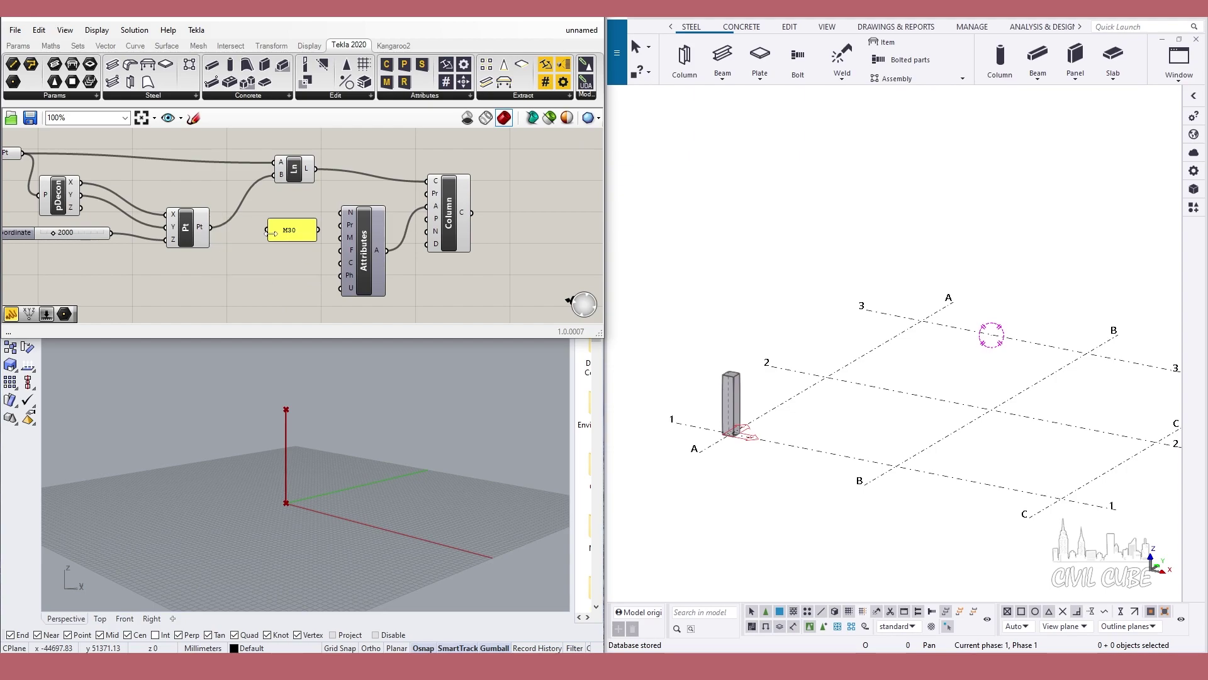
Add a Class number slider and raise it to 6, recolouring the column
double_click(290, 273)
key(Return)
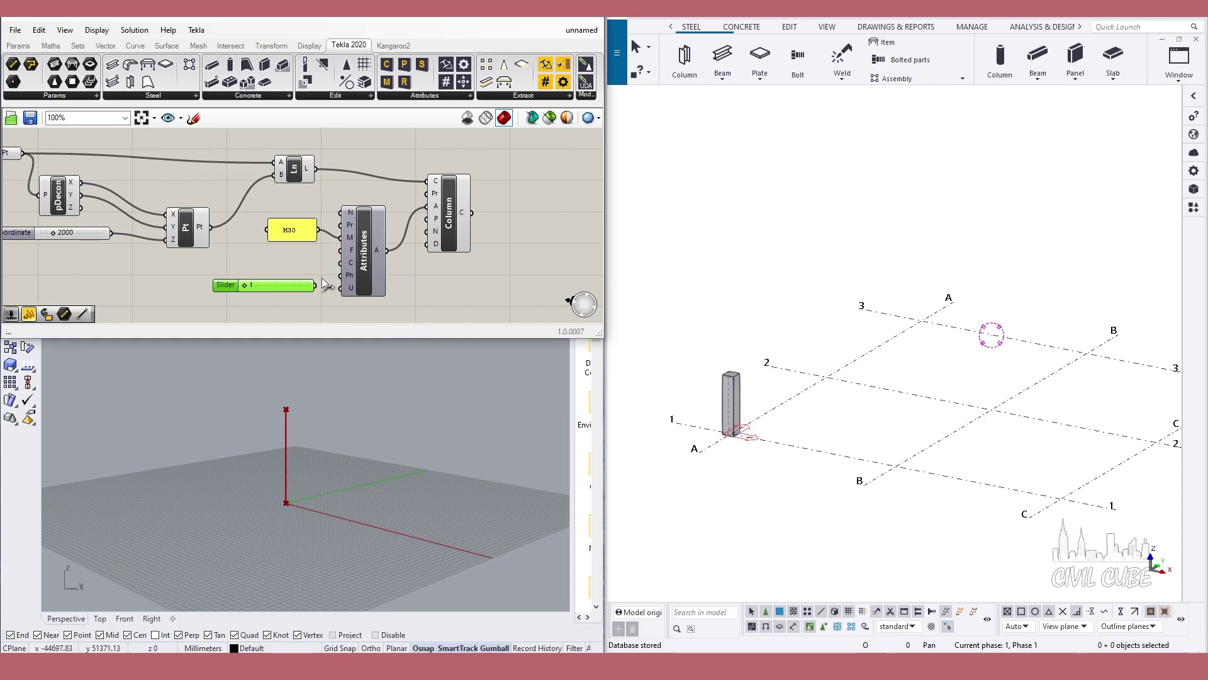
drag(245, 287, 266, 285)
scroll(728, 442, up, 3)
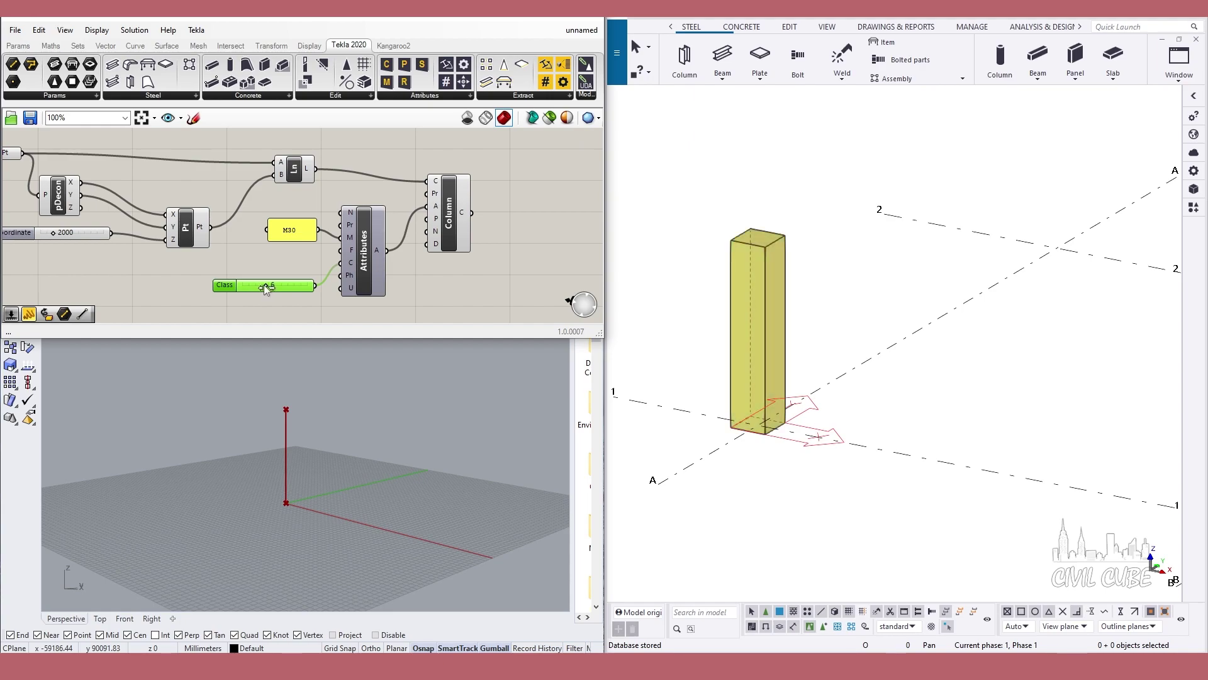
drag(449, 221, 485, 208)
Add a Profile parameter and wire the M30 panel into the Attributes material input
drag(293, 170, 291, 160)
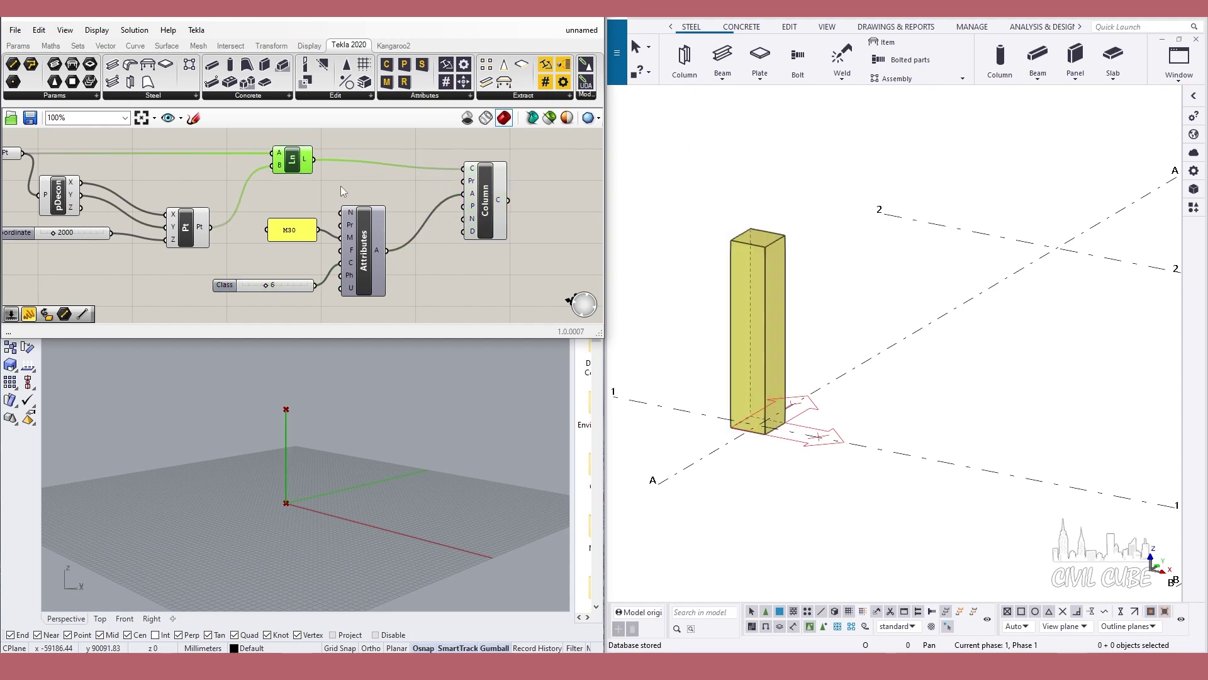
double_click(397, 184)
drag(406, 71, 362, 187)
drag(364, 252, 365, 280)
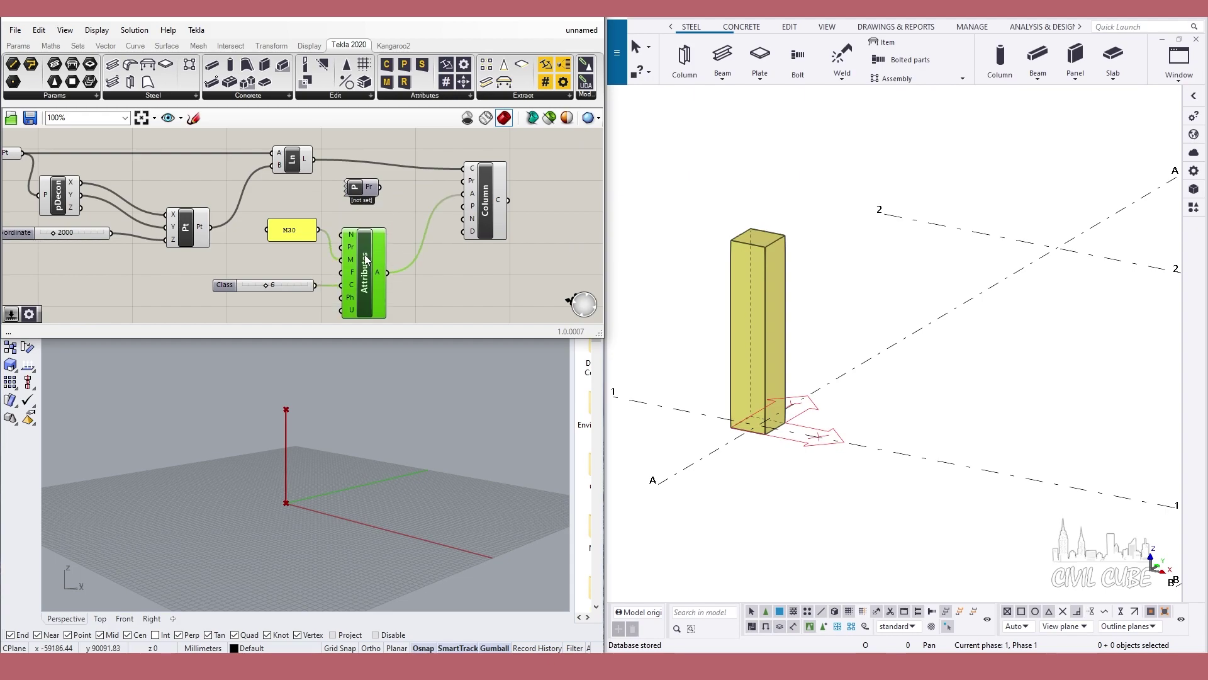
drag(291, 230, 279, 238)
drag(285, 285, 277, 291)
drag(365, 277, 375, 262)
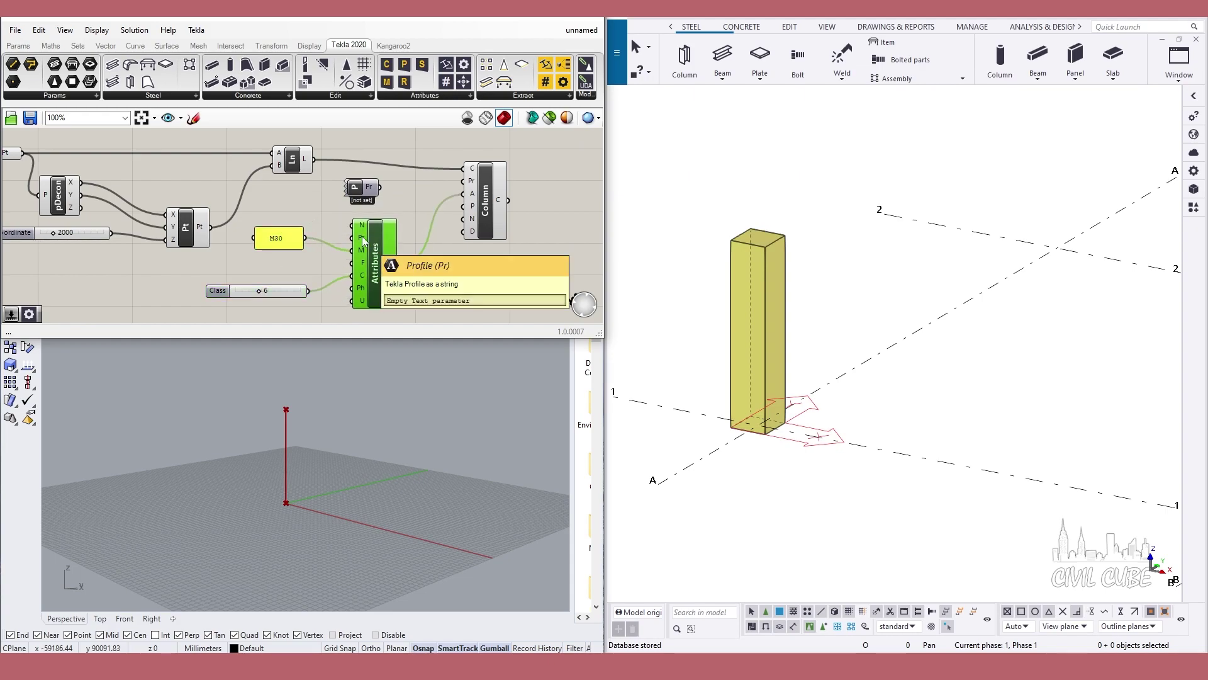
Set the Profile to 300x300 and feed it into the column's Pr input
click(364, 192)
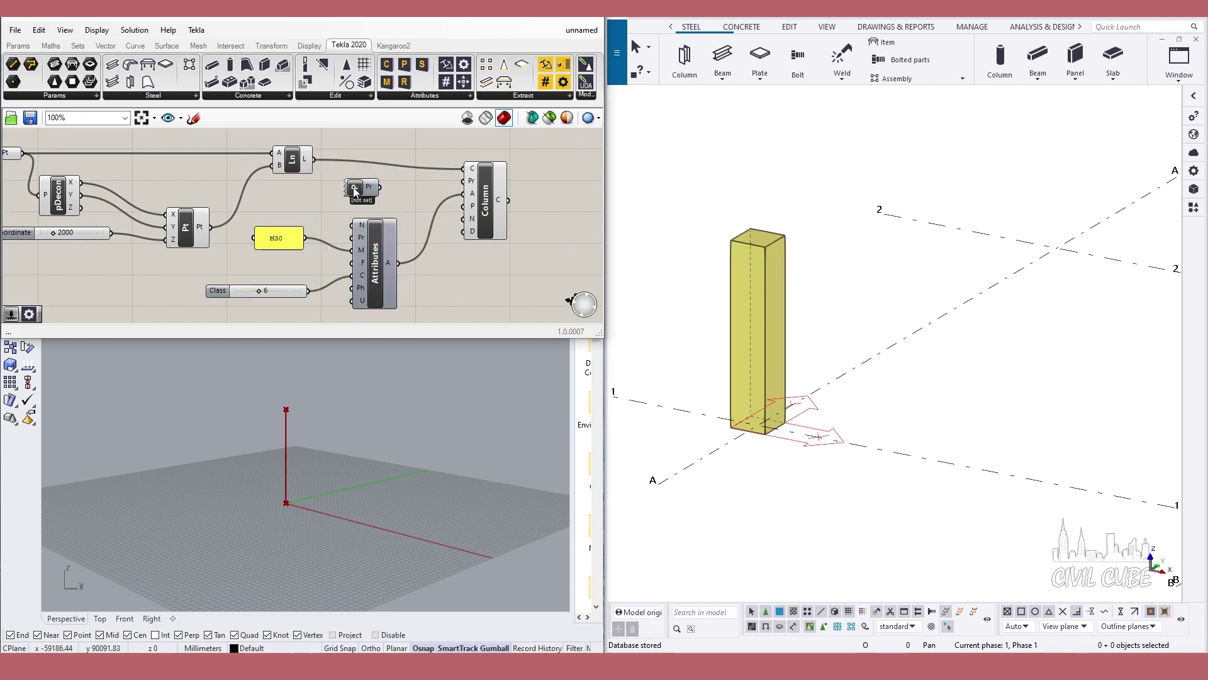
double_click(354, 193)
text(300x300)
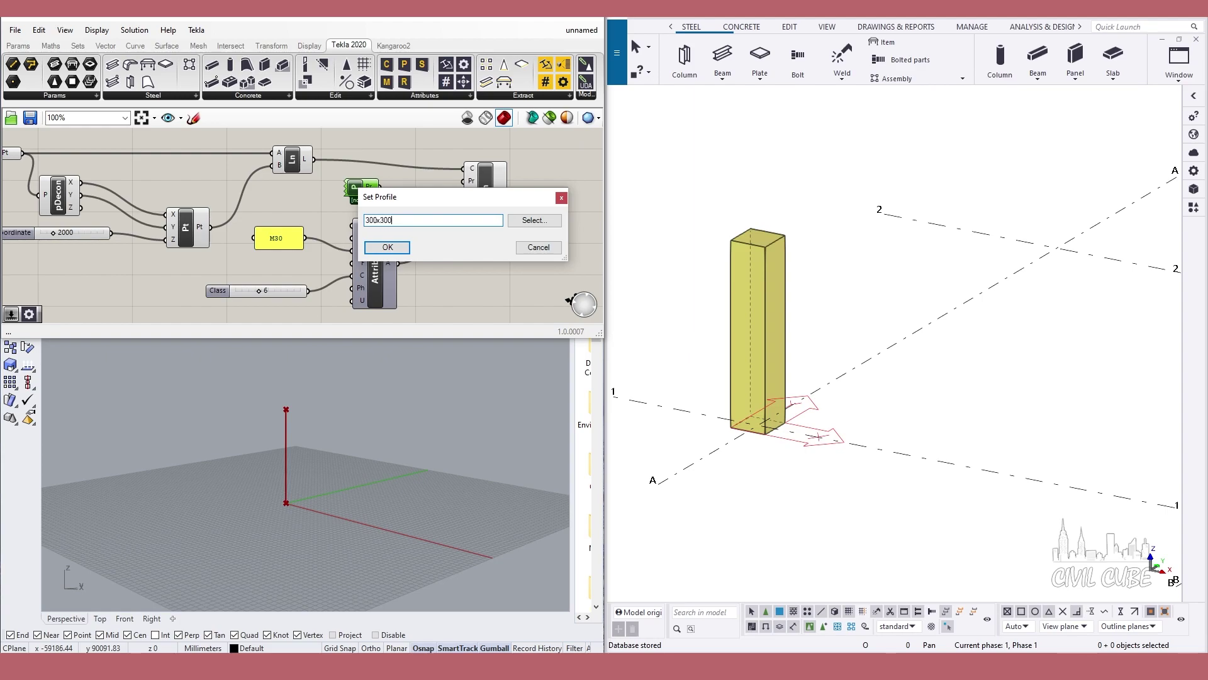
click(387, 246)
drag(451, 182, 457, 185)
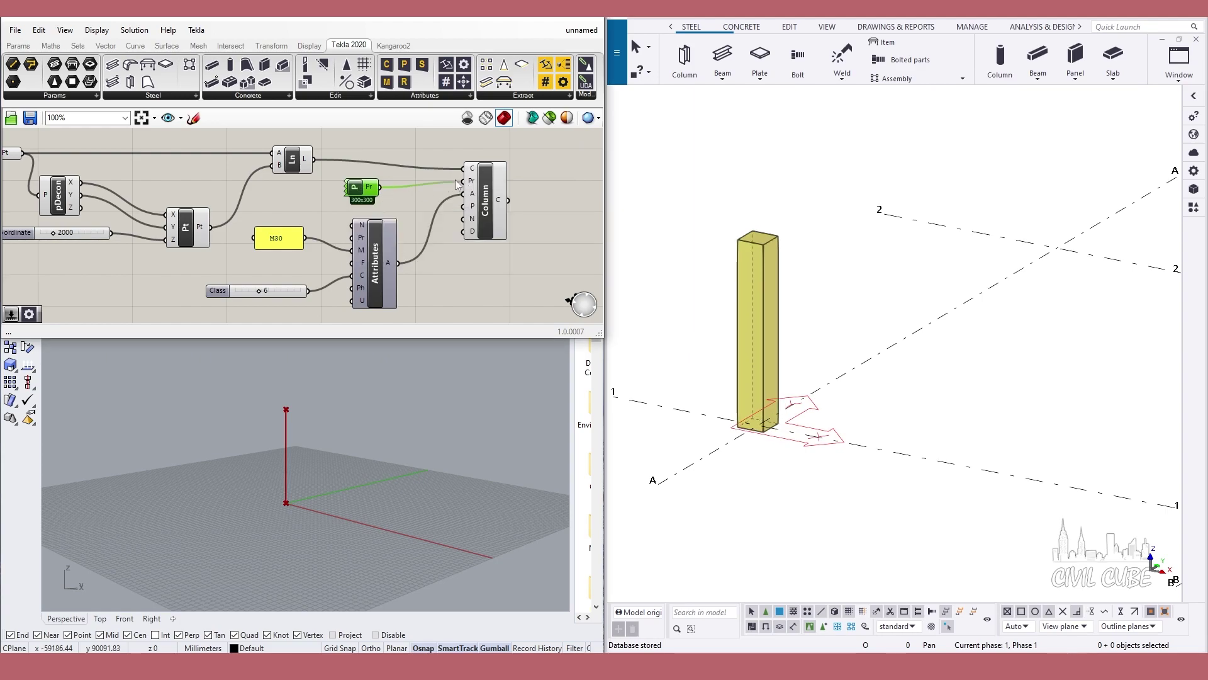
Change the Z coordinate slider from 2000 to 3000 to lengthen the column
scroll(357, 192, down, 2)
scroll(230, 212, up, 3)
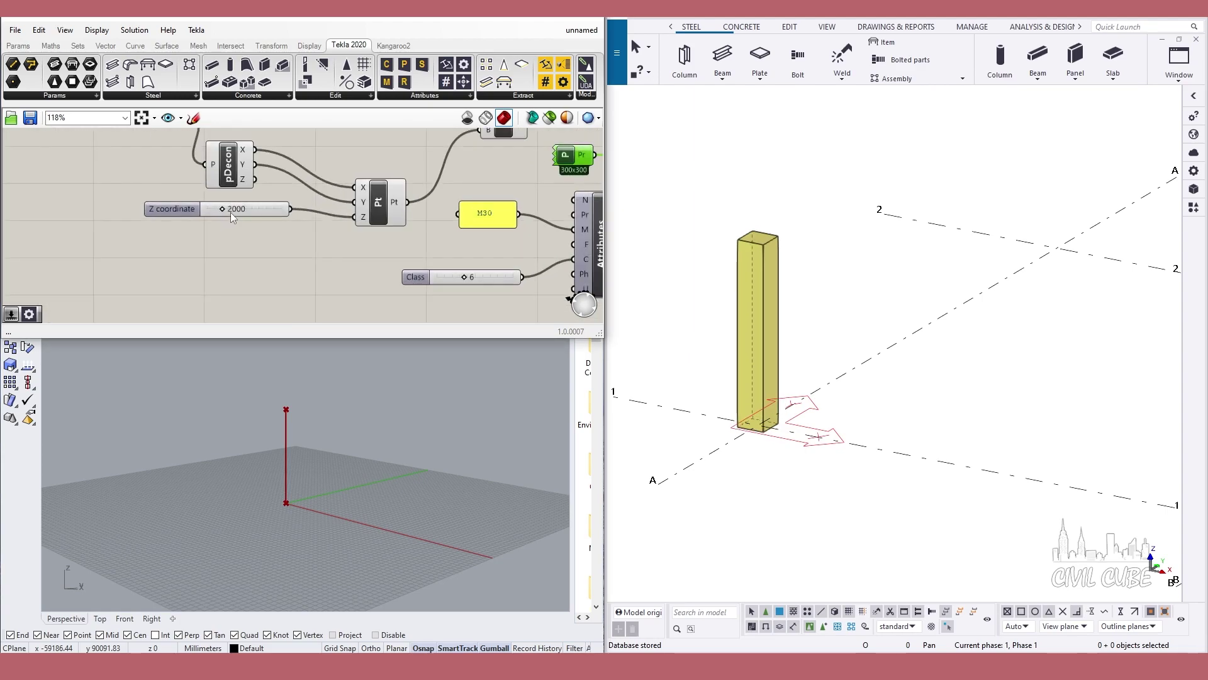
double_click(231, 209)
key(Return)
scroll(233, 209, down, 3)
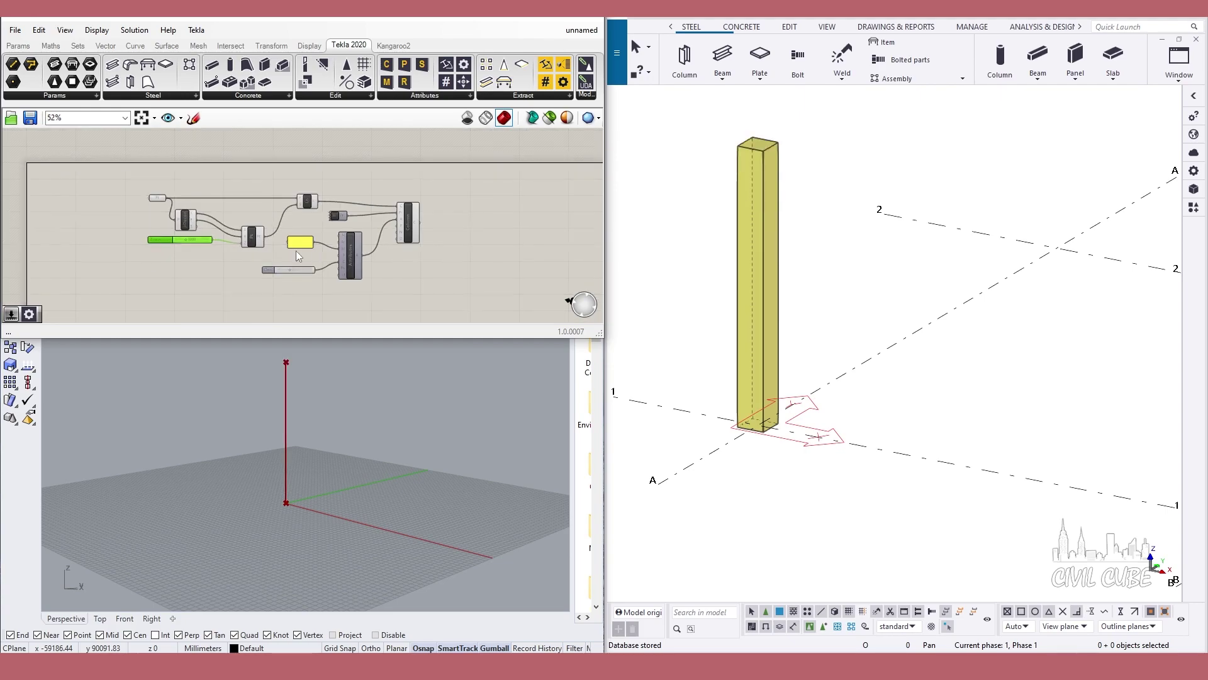
Add a Tekla Component node linked to a Component Catalog node
double_click(459, 218)
text(component)
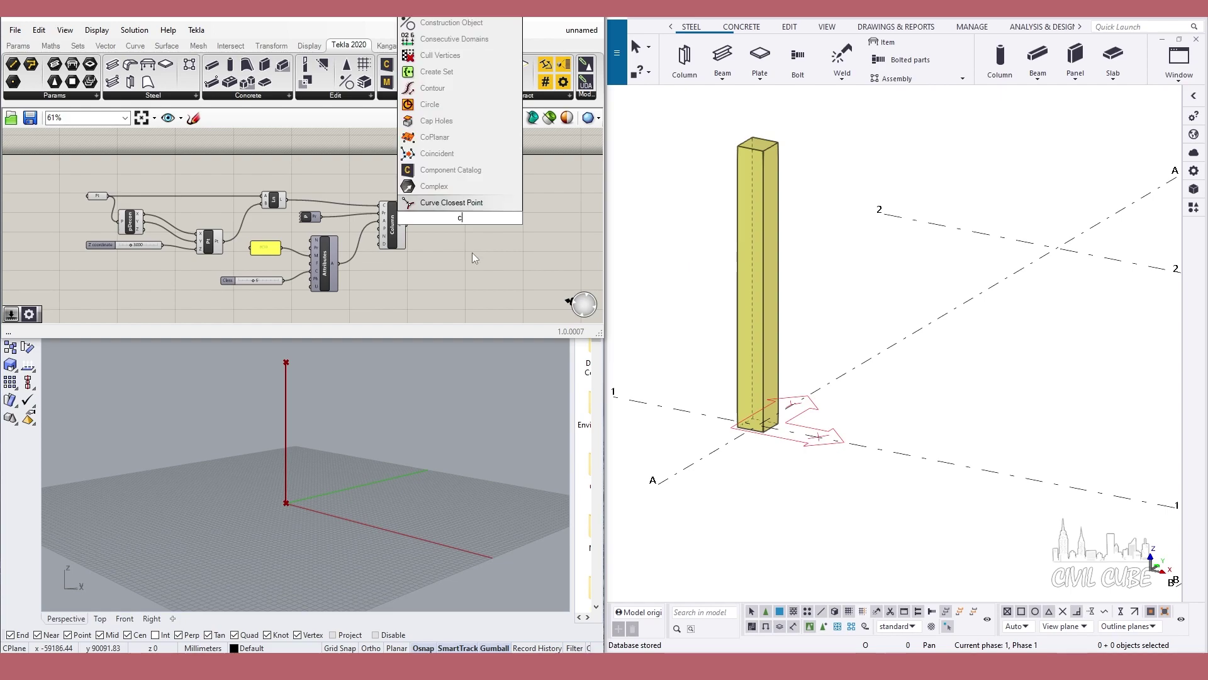
key(Return)
scroll(477, 206, up, 2)
scroll(477, 206, up, 1)
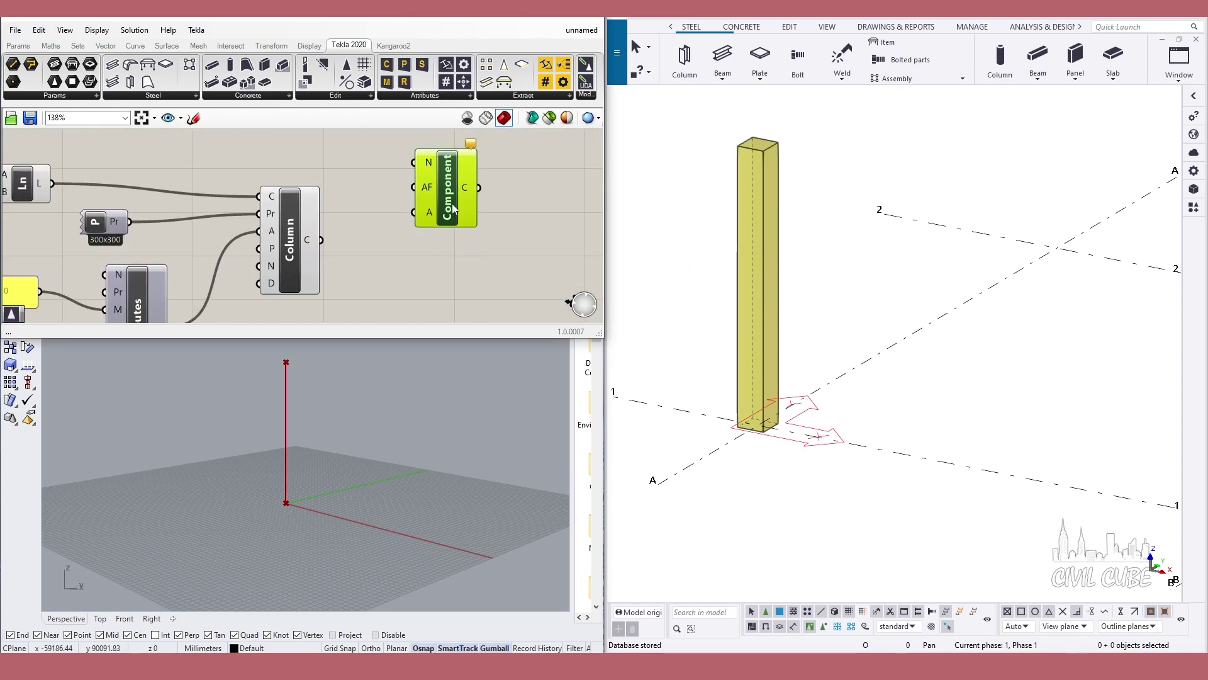
scroll(482, 214, down, 2)
double_click(485, 217)
text(com)
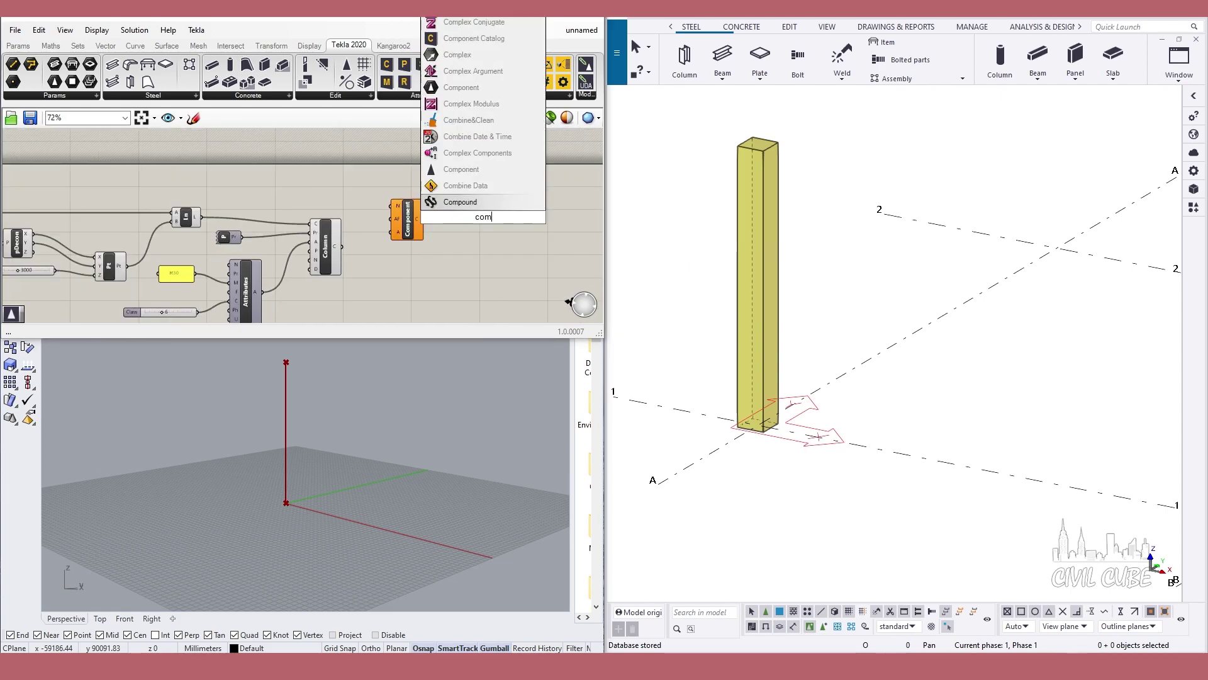
text(pone)
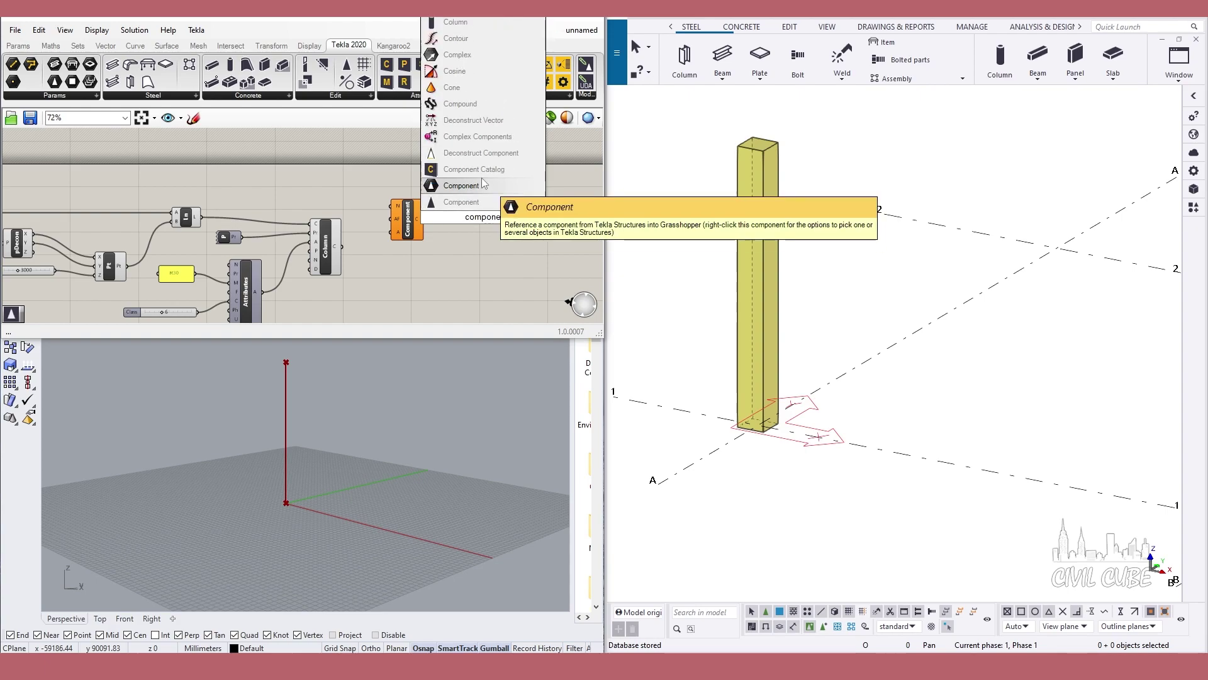
click(482, 177)
mouse_move(407, 217)
mouse_down()
mouse_move(441, 203)
mouse_move(367, 188)
mouse_up()
scroll(378, 197, up, 3)
Choose Rectangular column reinforcement (83) in the component catalog
double_click(352, 194)
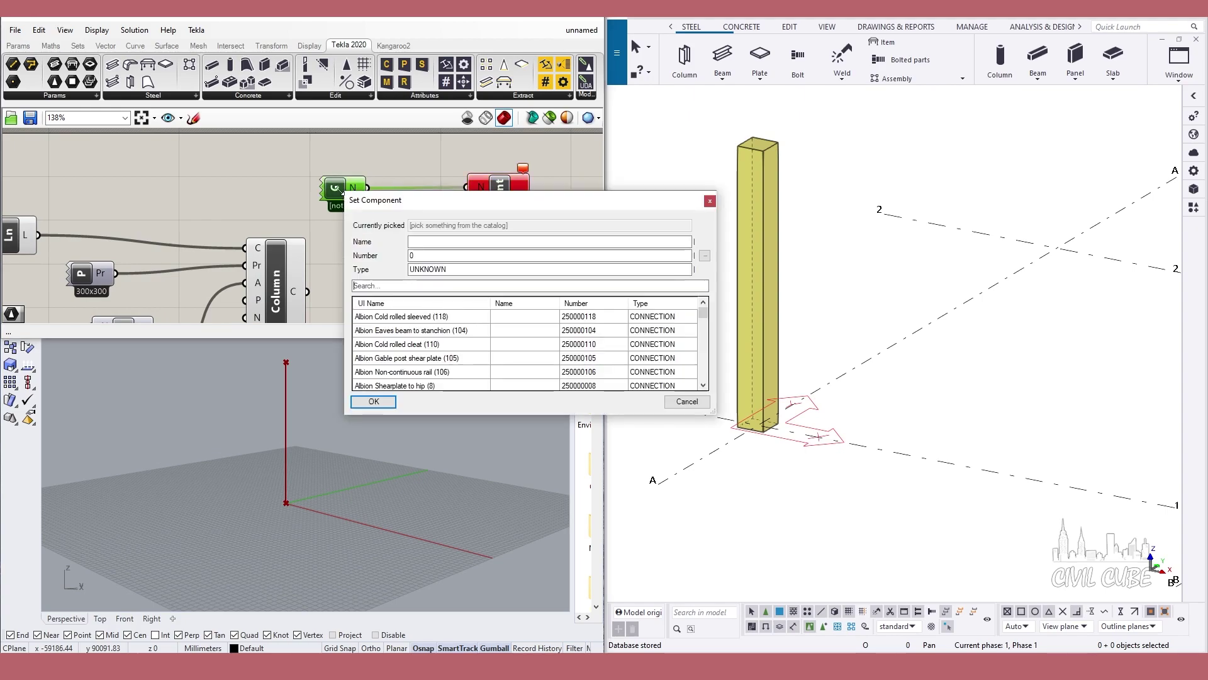
text(83)
click(436, 311)
click(377, 394)
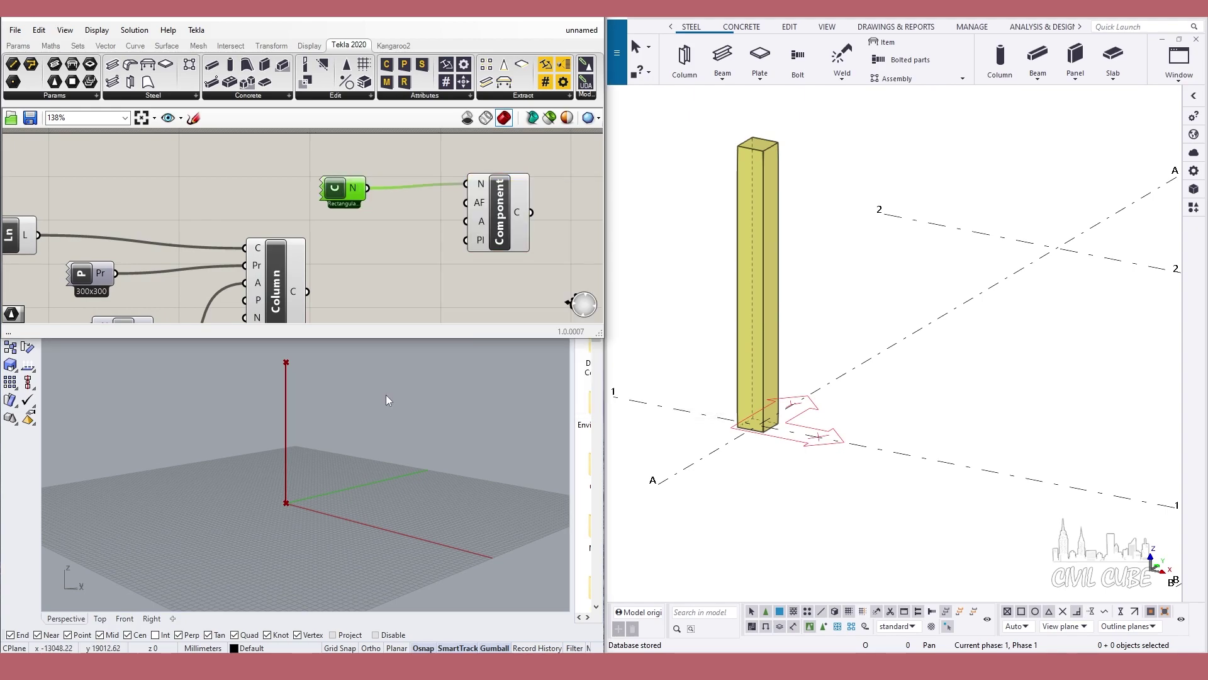
scroll(329, 188, down, 2)
scroll(330, 187, down, 2)
Add a Plugin Input fed by the Column and wire it into the Component's PI
double_click(379, 259)
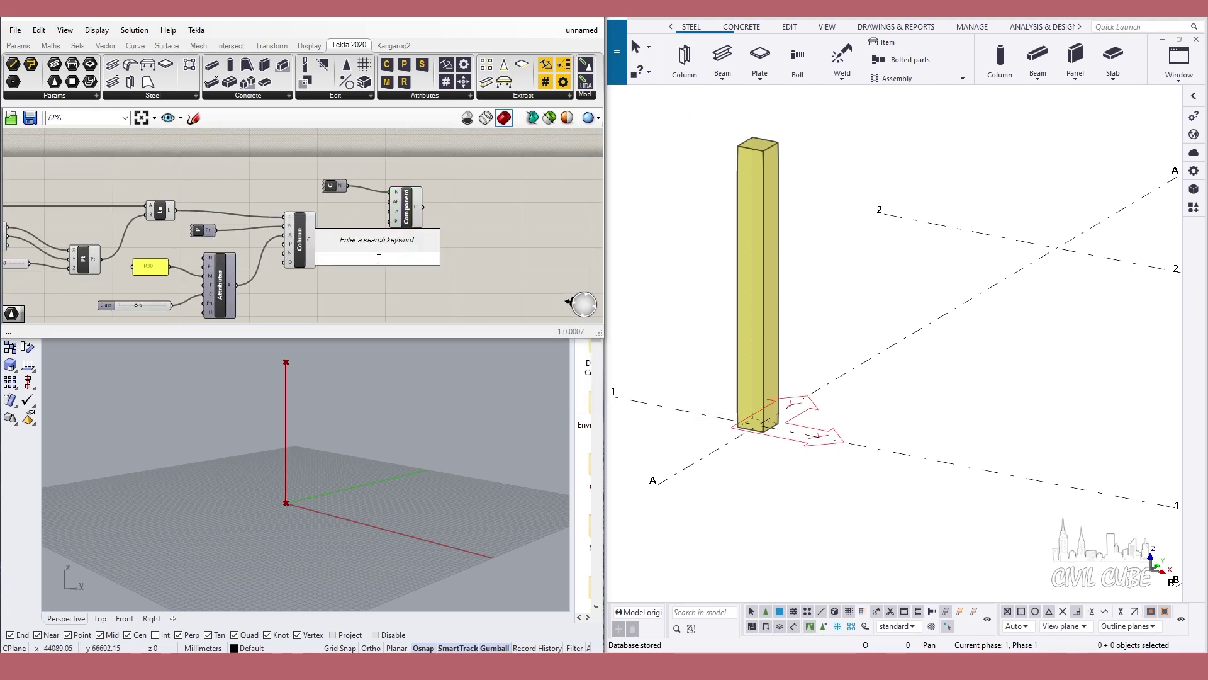
text(plu)
key(Return)
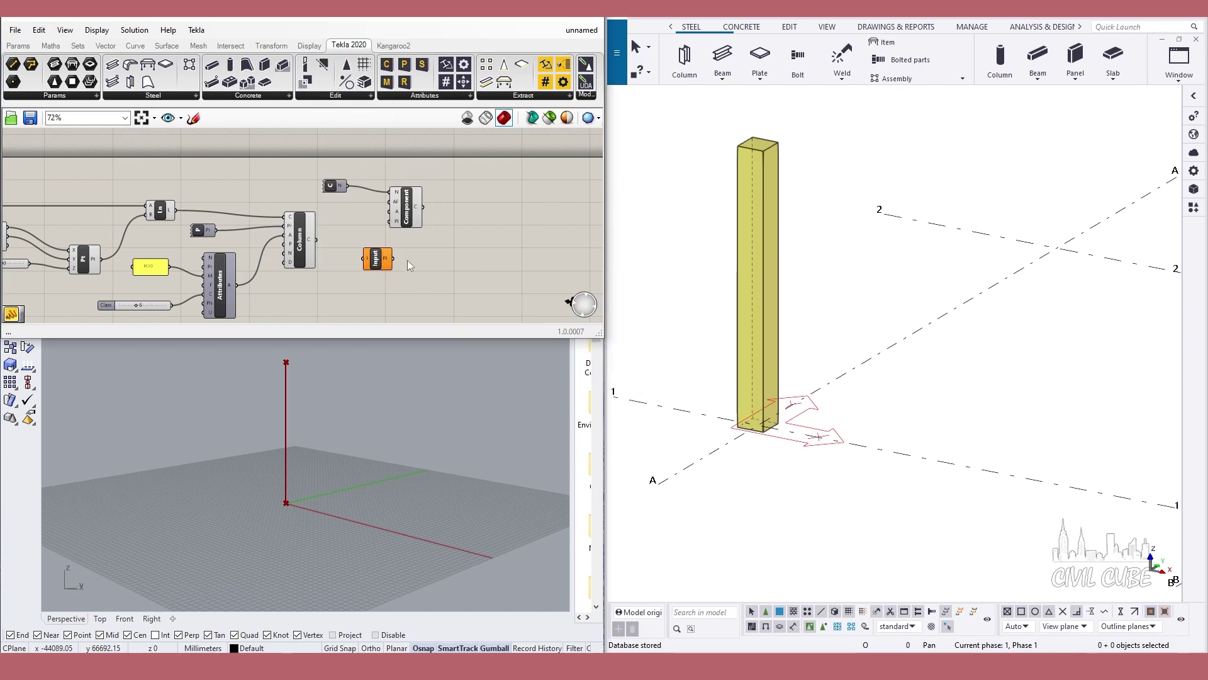
scroll(378, 258, up, 2)
scroll(297, 259, down, 1)
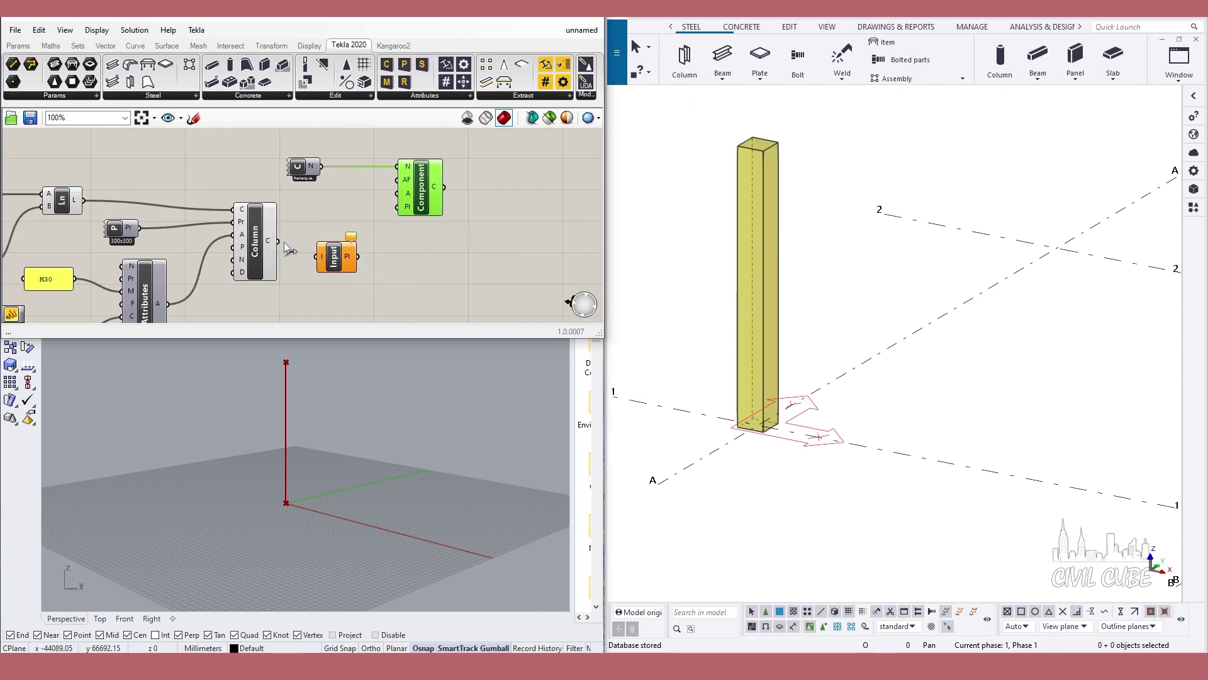
drag(283, 244, 317, 256)
drag(381, 217, 390, 214)
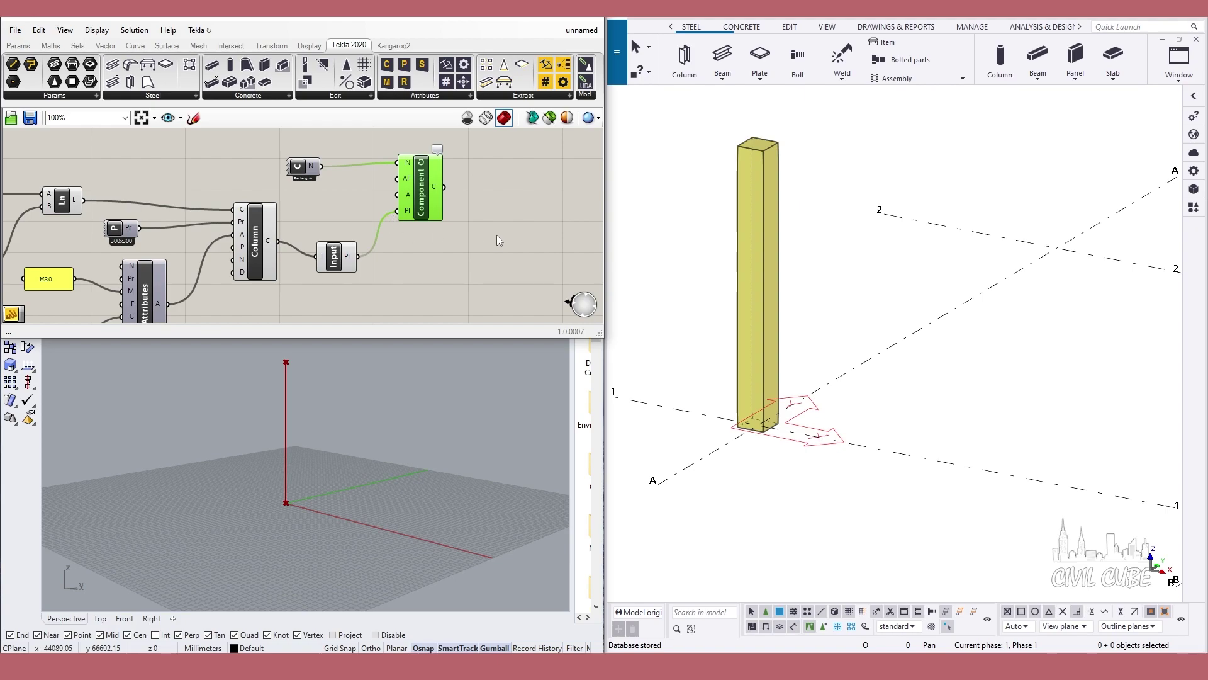
scroll(445, 222, up, 1)
Pan and zoom the canvas to bring the Column and Component nodes into view
scroll(786, 159, up, 3)
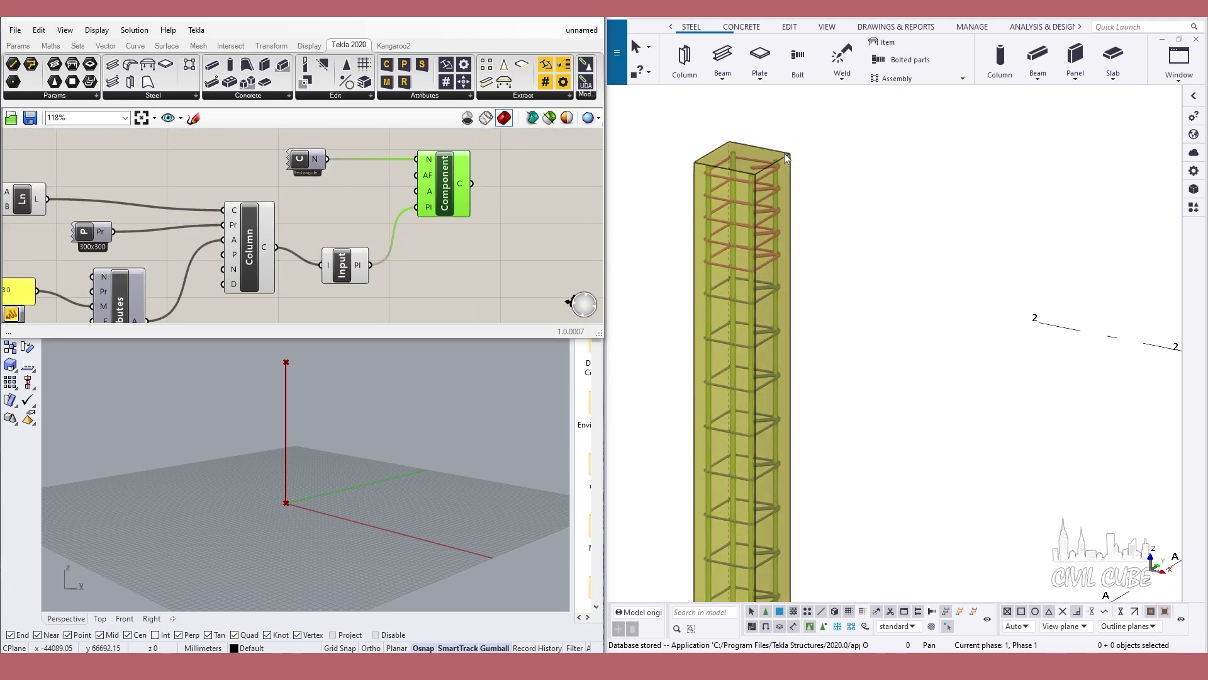
scroll(786, 159, down, 3)
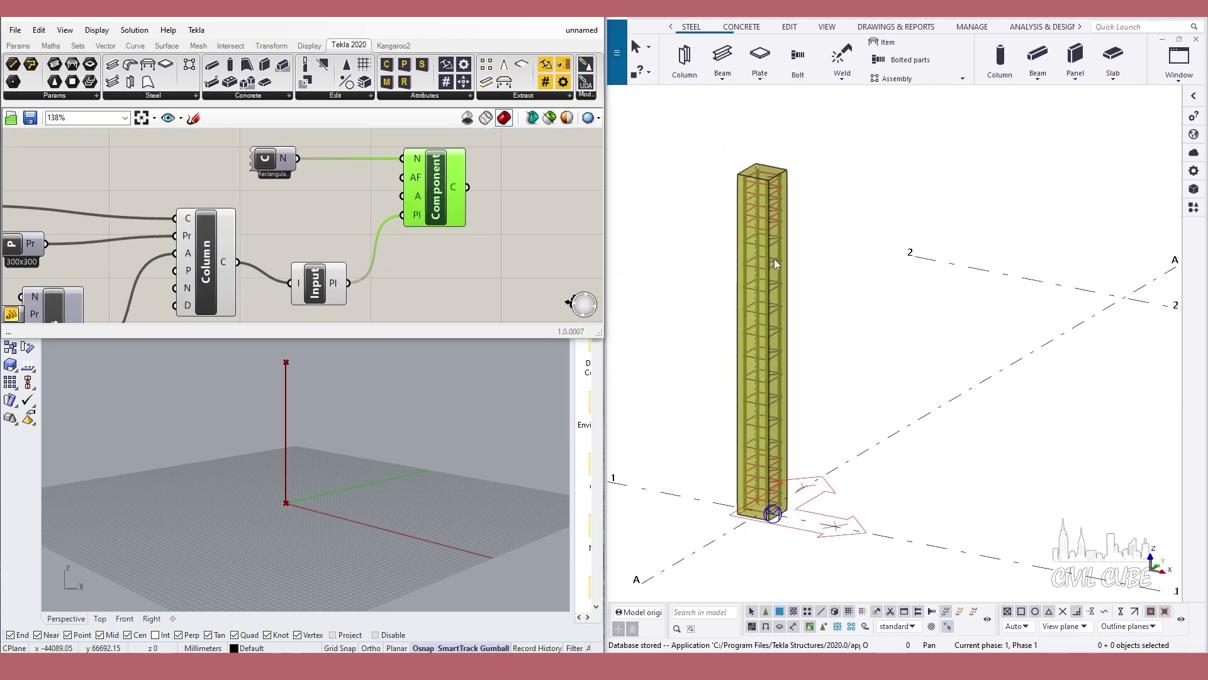
right_drag(292, 289, 374, 262)
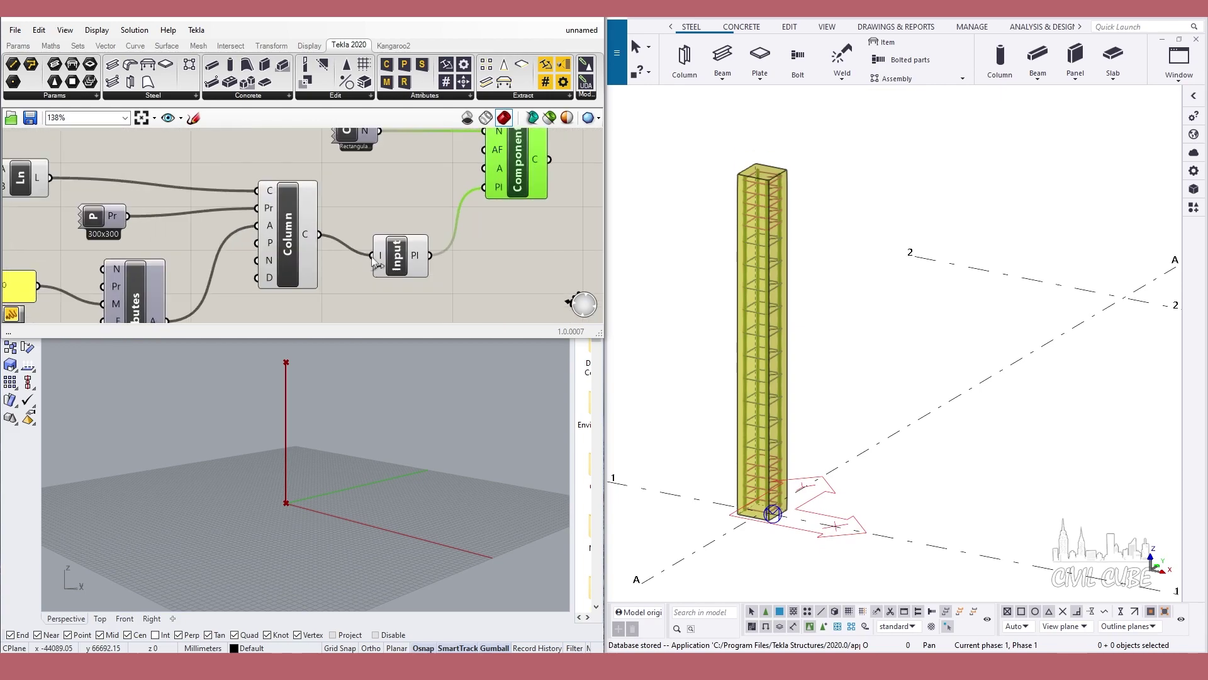
scroll(374, 262, down, 3)
scroll(765, 171, up, 3)
scroll(779, 186, down, 2)
scroll(760, 155, up, 3)
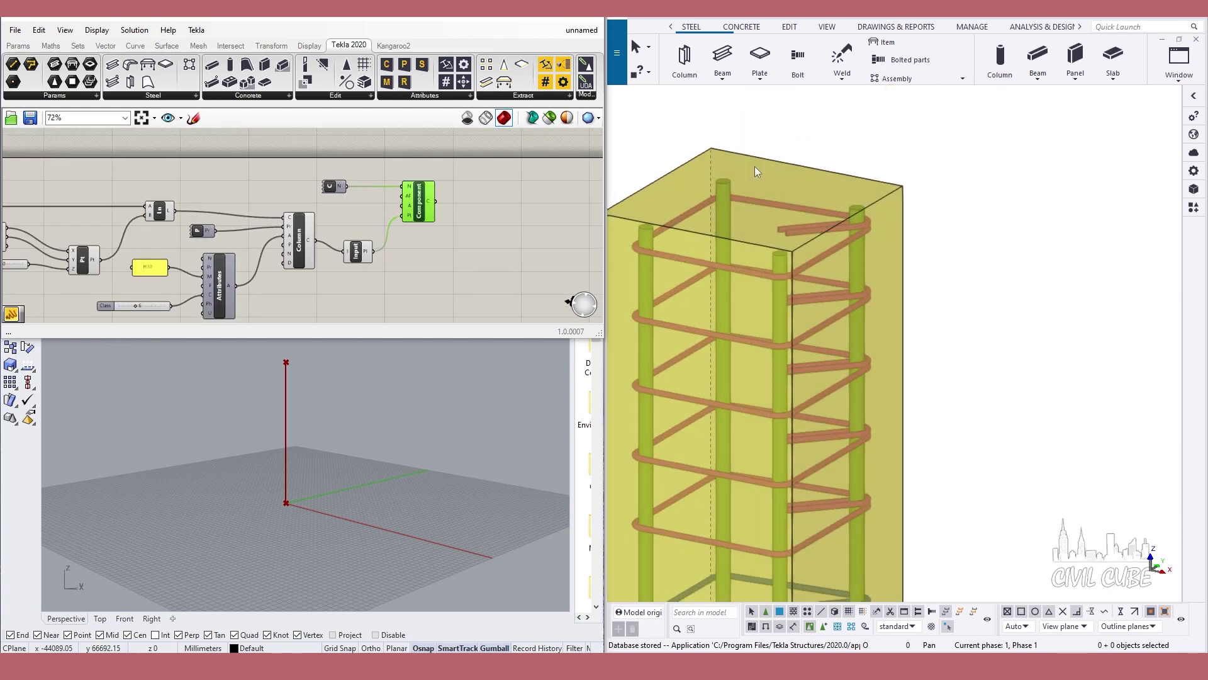
scroll(754, 166, down, 3)
scroll(153, 234, up, 2)
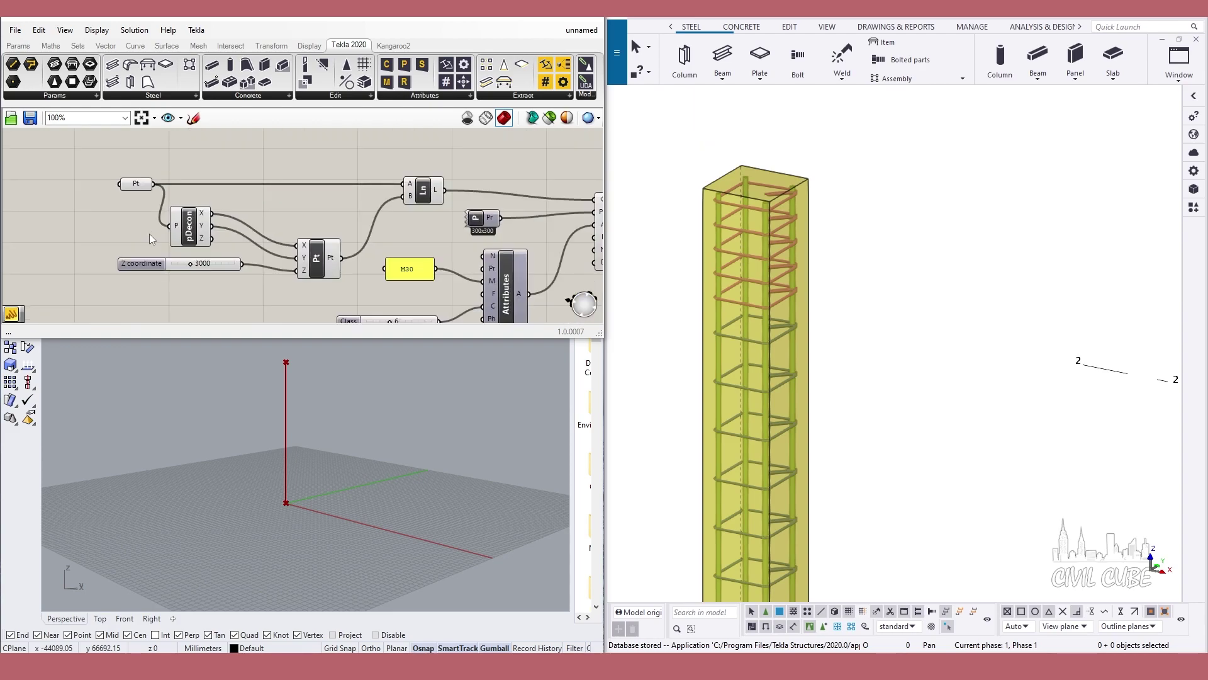
scroll(149, 233, up, 3)
Rename the Z coordinate slider to Column_Ht
double_click(145, 230)
click(146, 136)
text(Column_Ht)
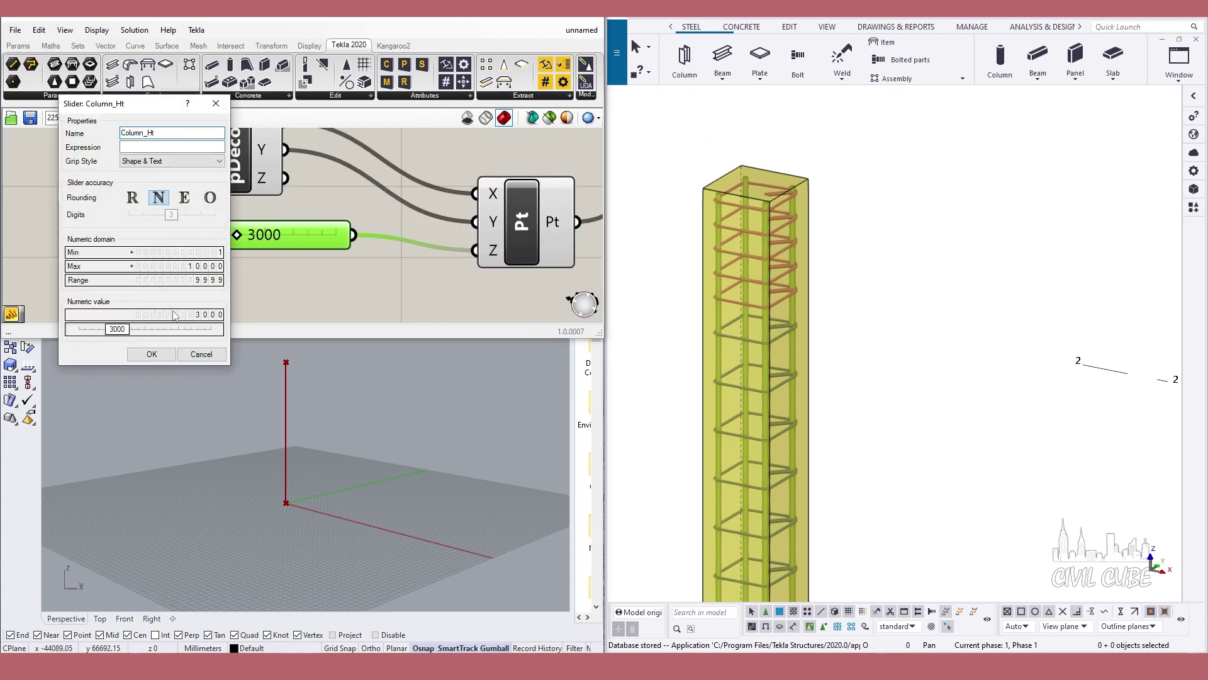
click(152, 354)
scroll(118, 286, down, 2)
scroll(182, 250, down, 2)
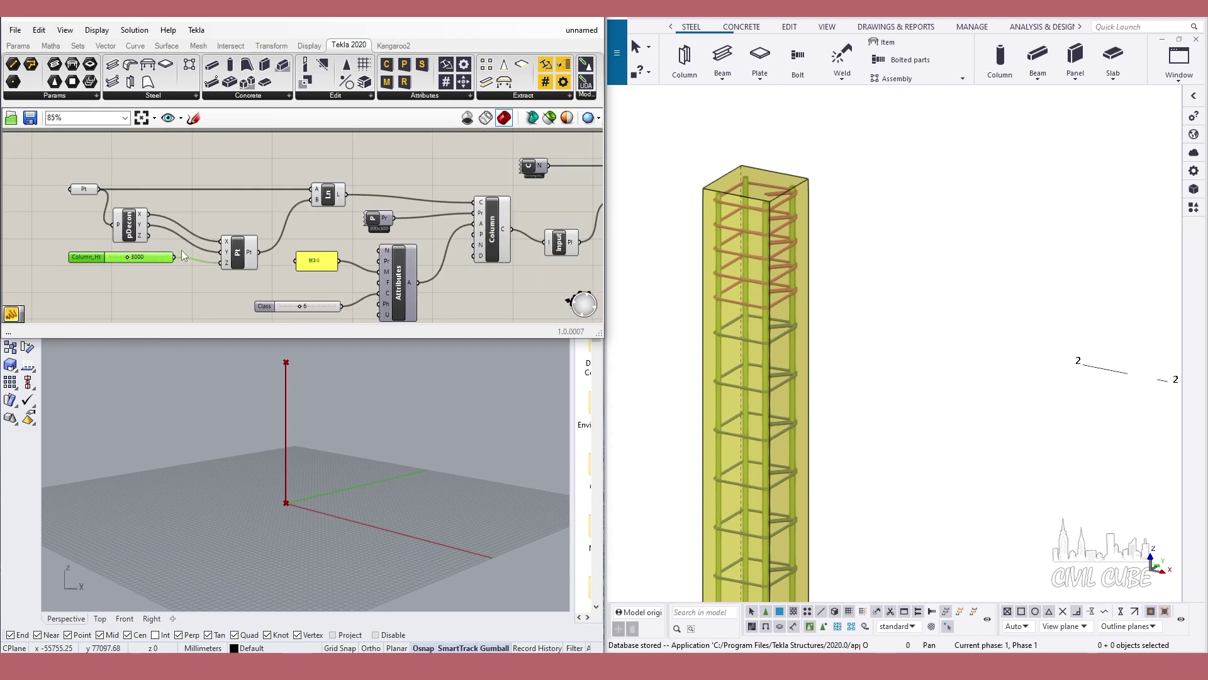
Drag Column_Ht to a new value so the Tekla rebar column rebuilds at that height
mouse_move(126, 258)
mouse_down()
mouse_move(142, 256)
mouse_move(145, 274)
mouse_up()
scroll(771, 327, down, 3)
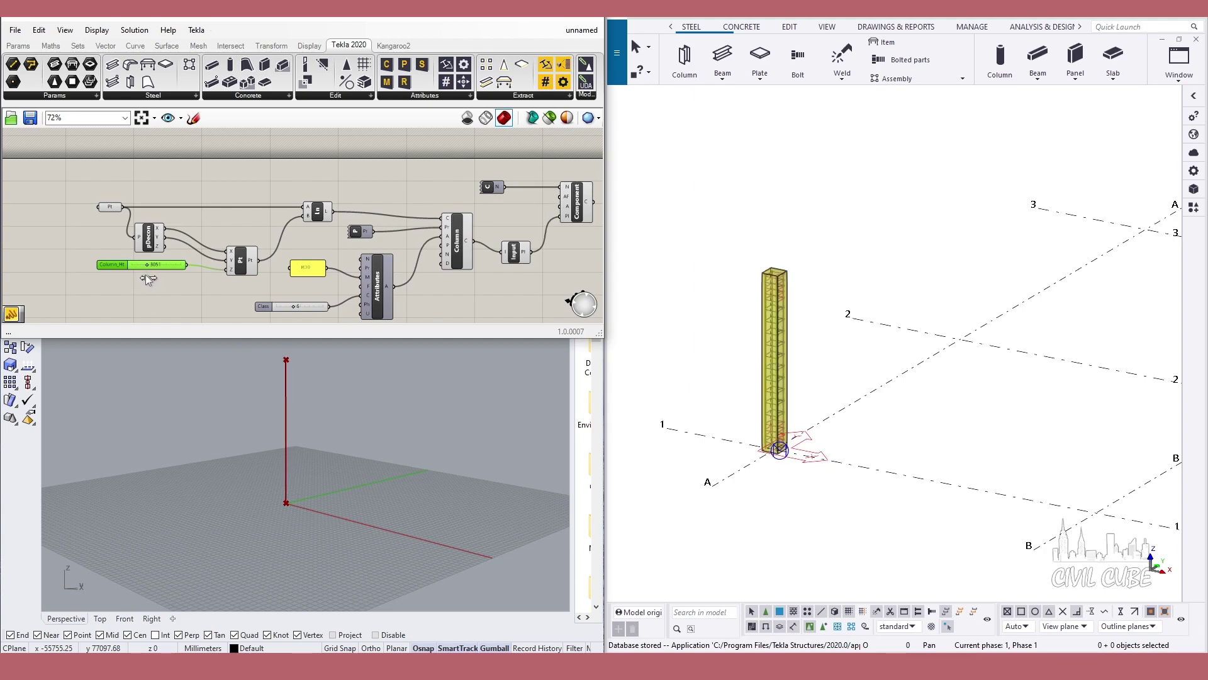
scroll(279, 225, up, 4)
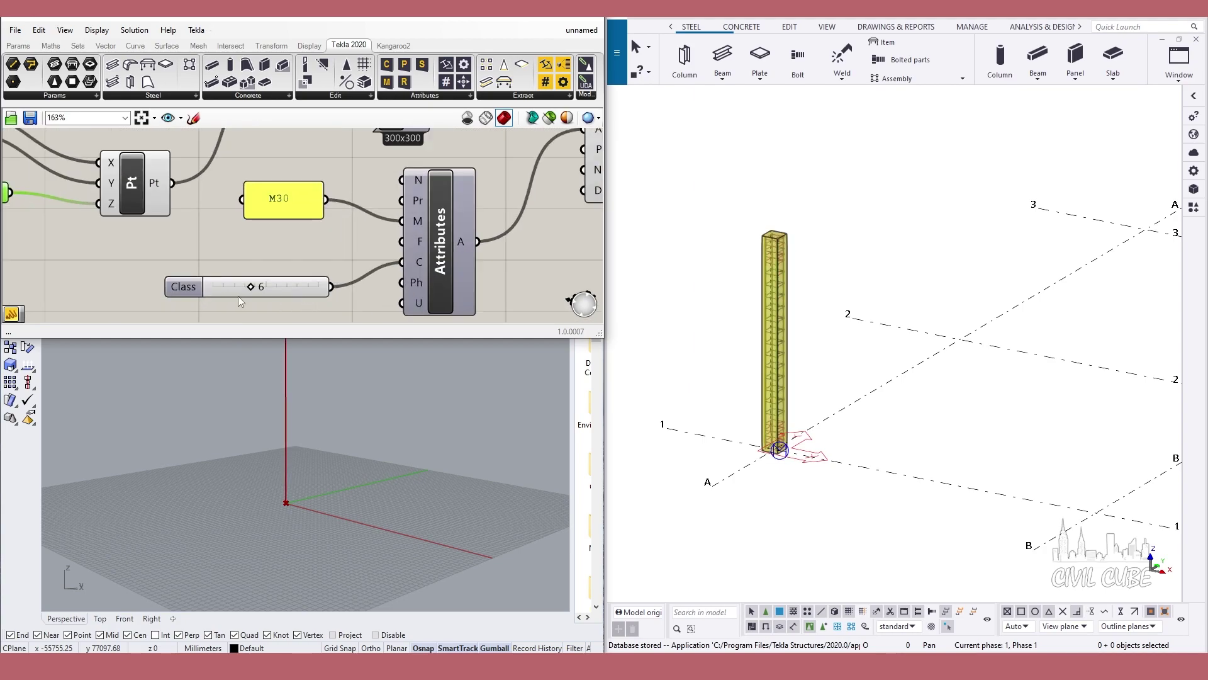
scroll(190, 283, down, 3)
scroll(472, 190, up, 4)
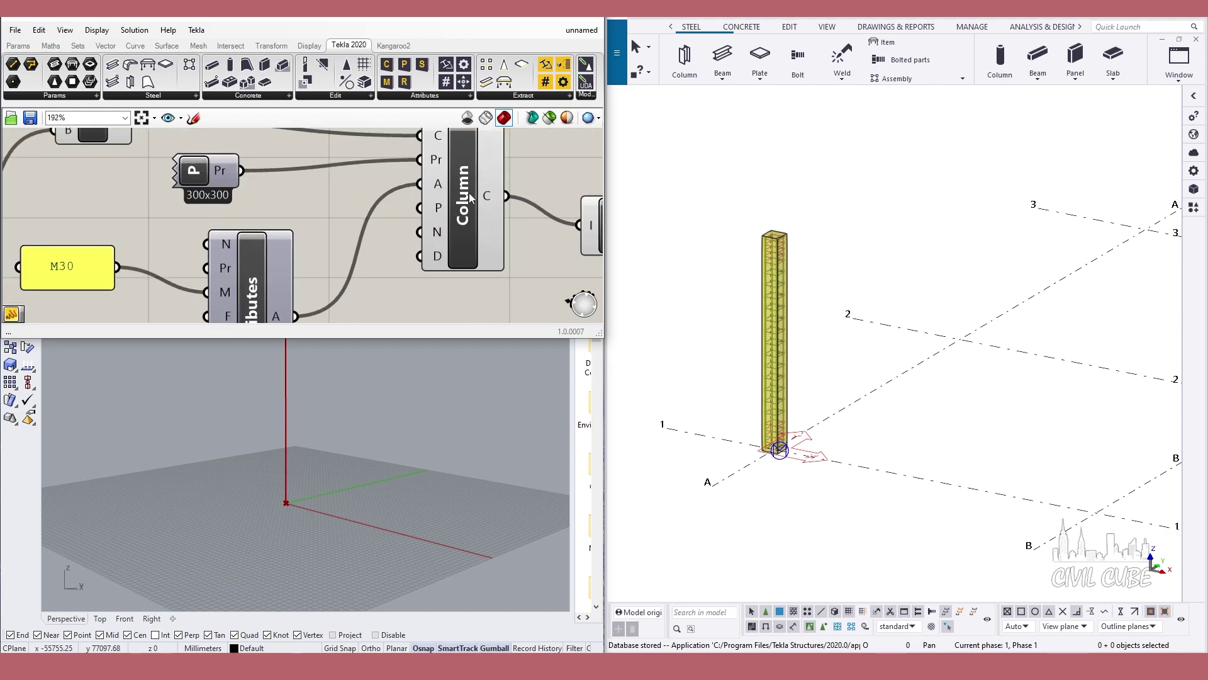
scroll(469, 192, down, 4)
scroll(360, 186, up, 3)
scroll(463, 202, down, 2)
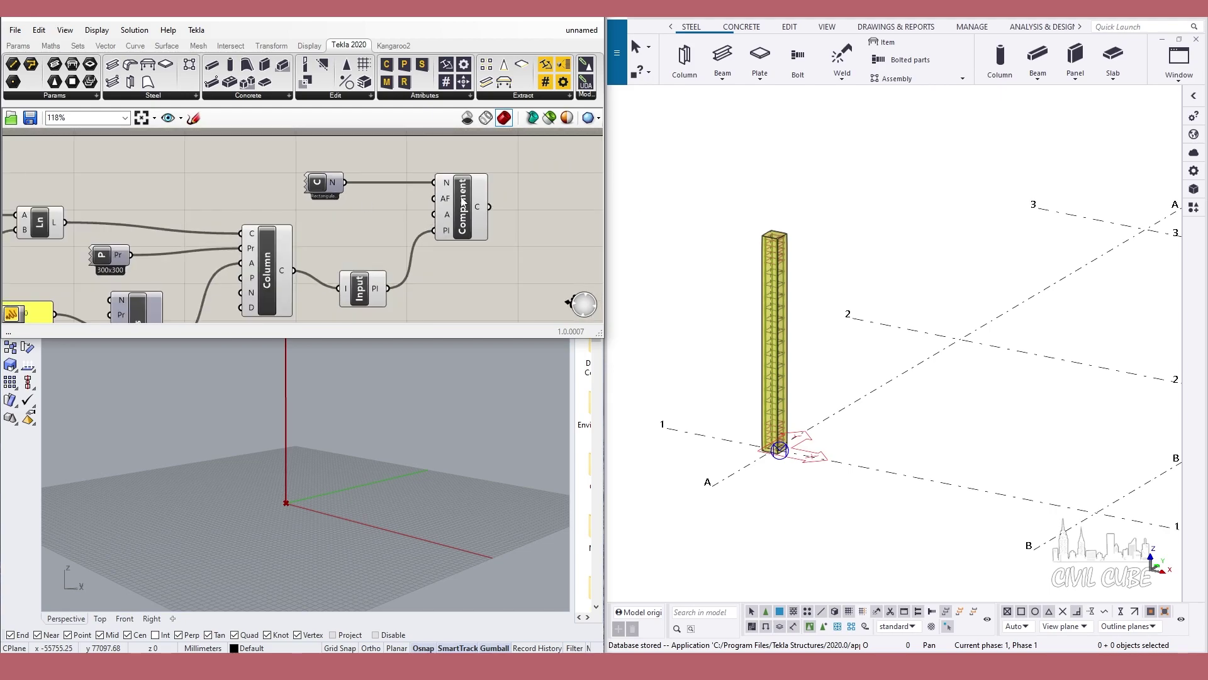
click(445, 198)
Rename the Tekla component node to Column_rebar
right_click(462, 204)
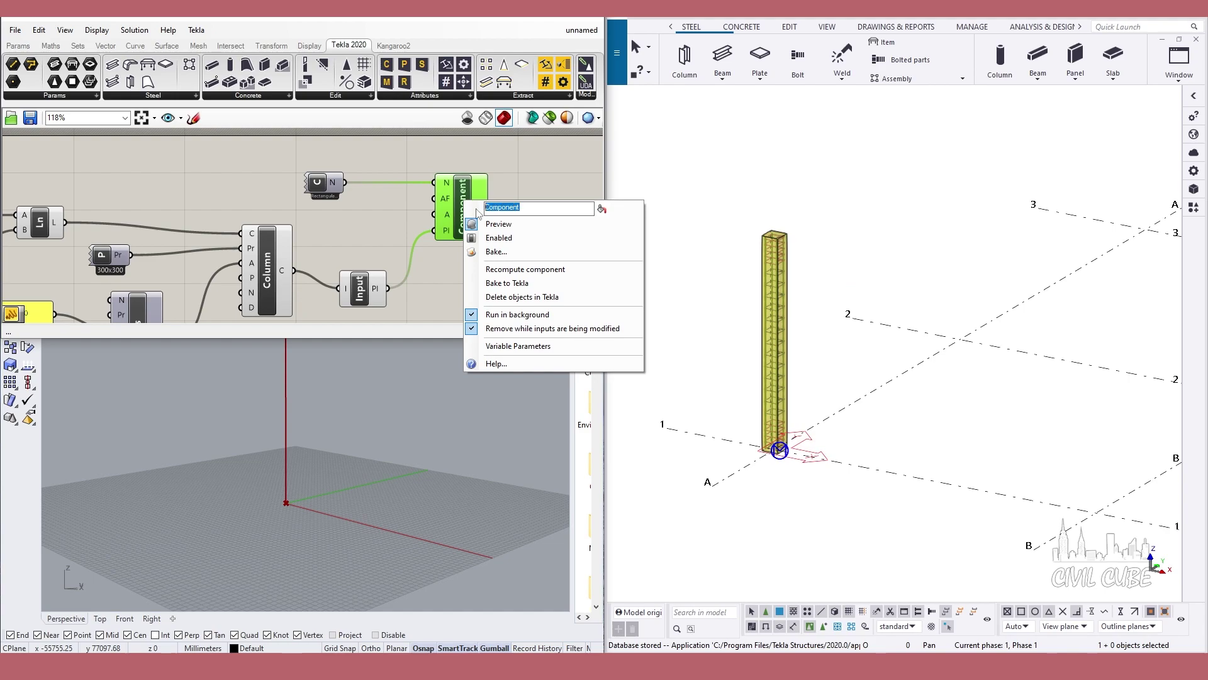
text(C)
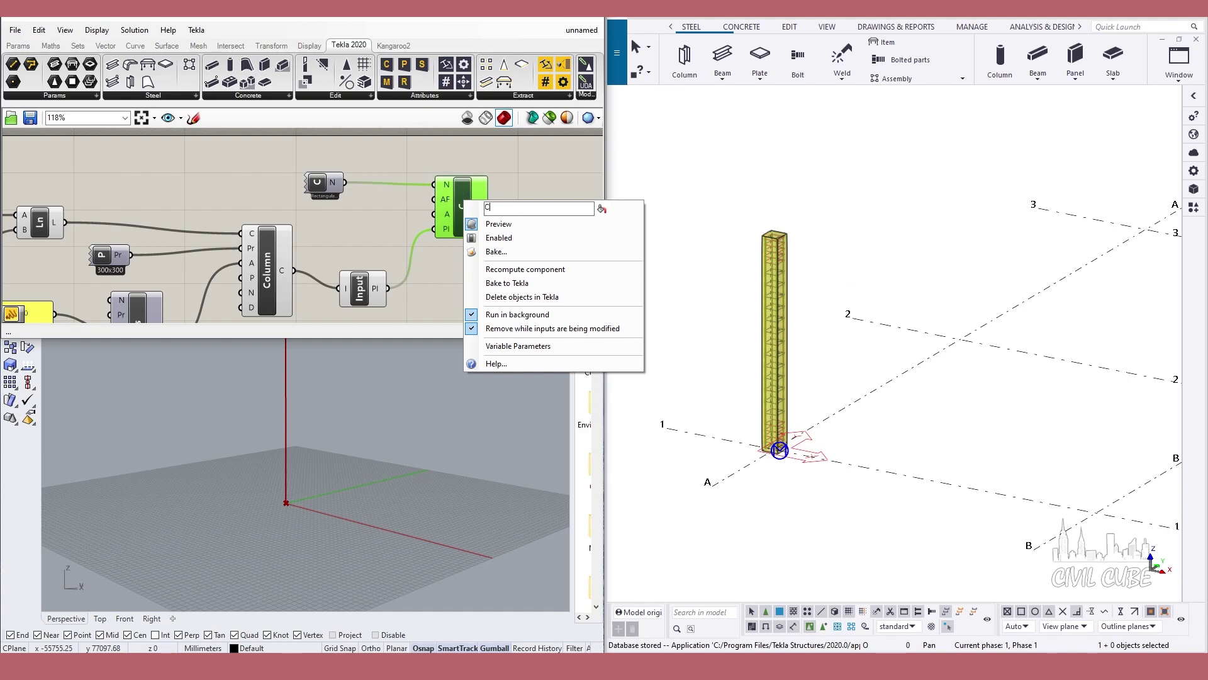
text(olumn_rebar)
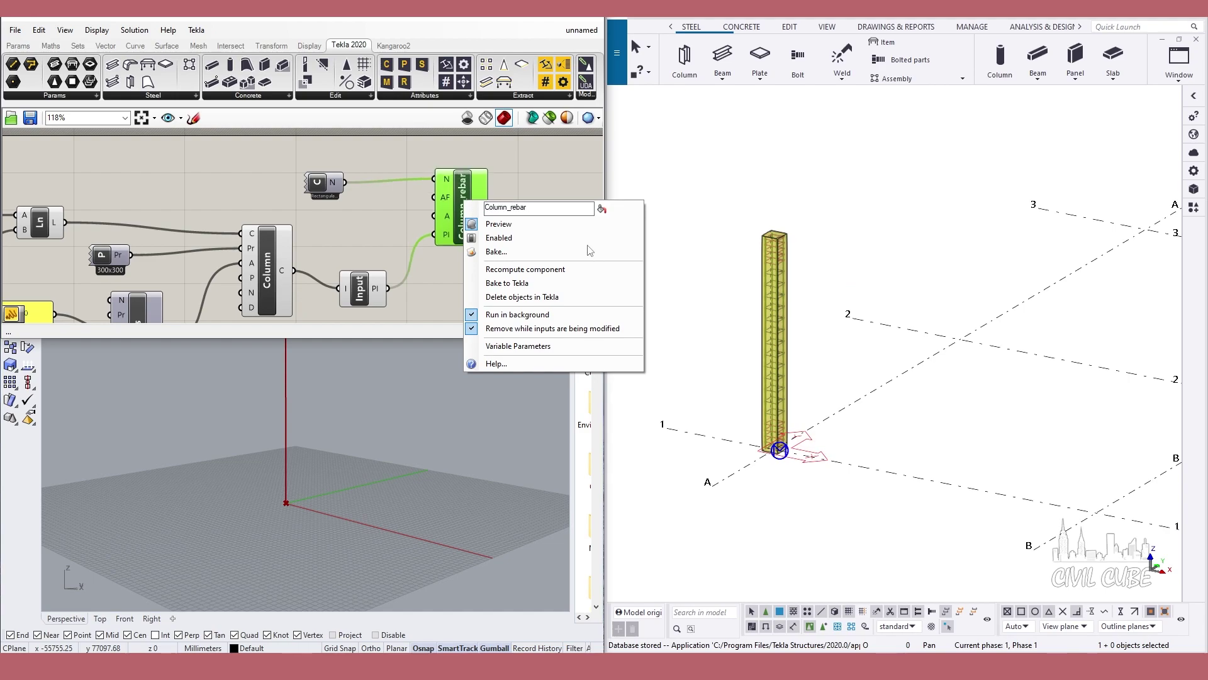
click(552, 175)
scroll(420, 250, up, 2)
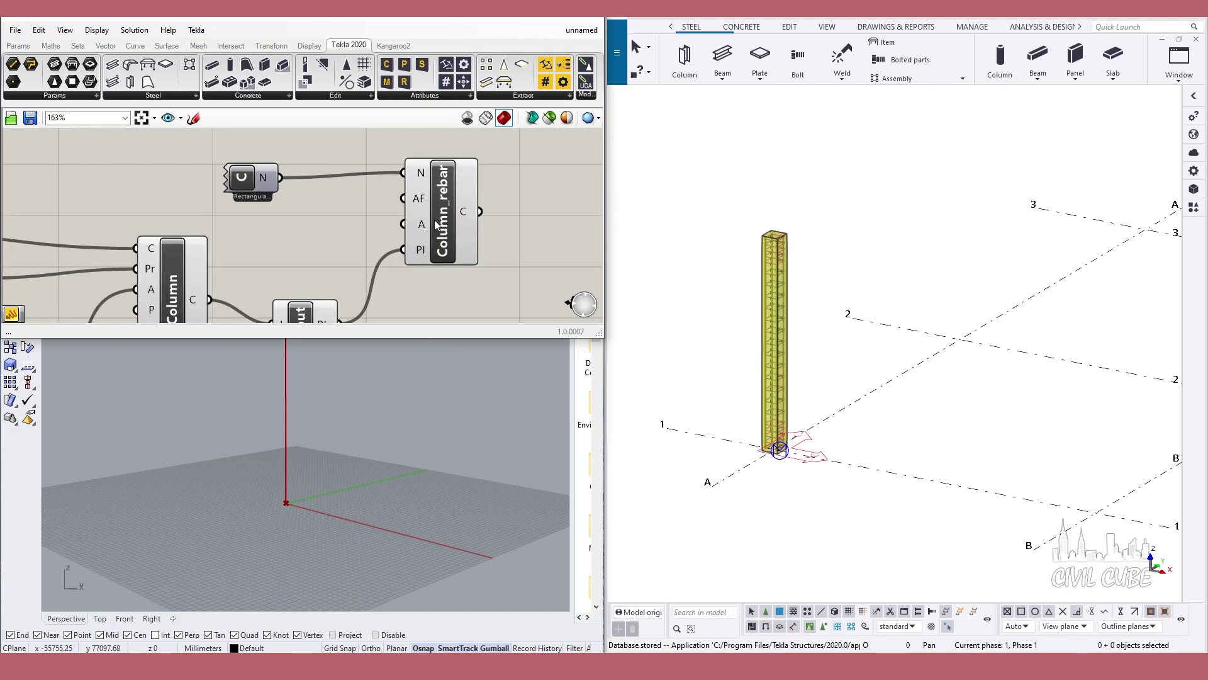
scroll(436, 225, down, 4)
scroll(462, 242, down, 3)
Save the definition as Column_rebar.gh and close the Grasshopper window
key(ctrl+s)
text(Column_rebar)
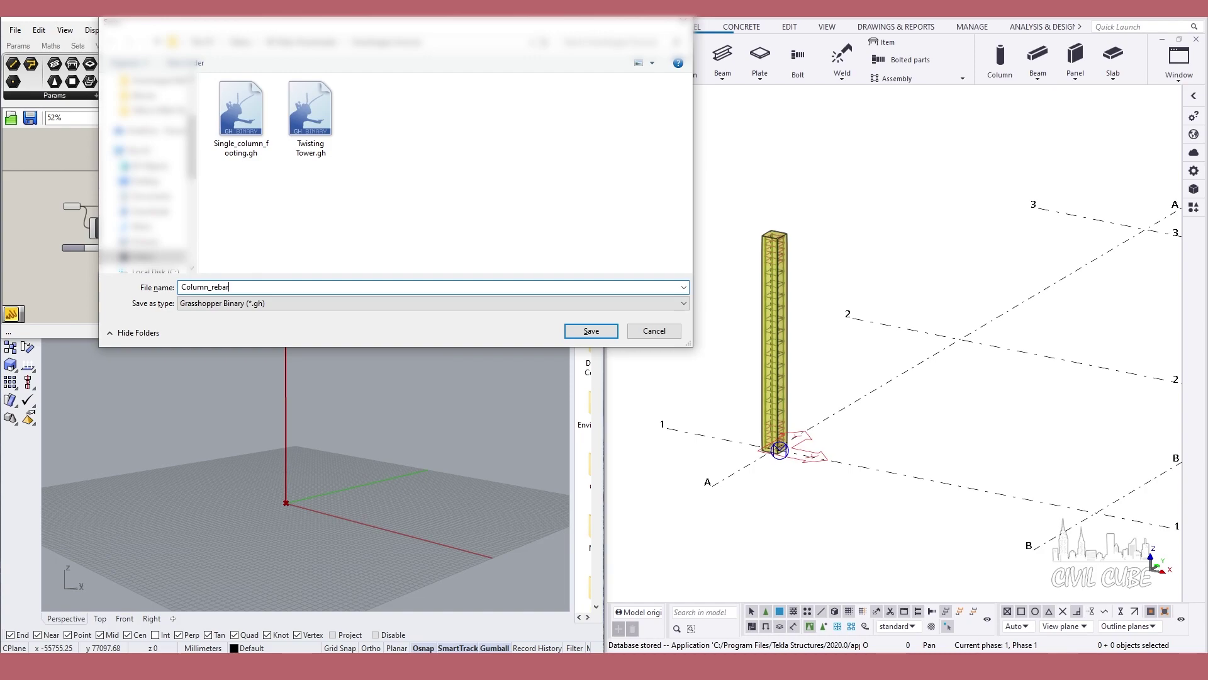
key(Return)
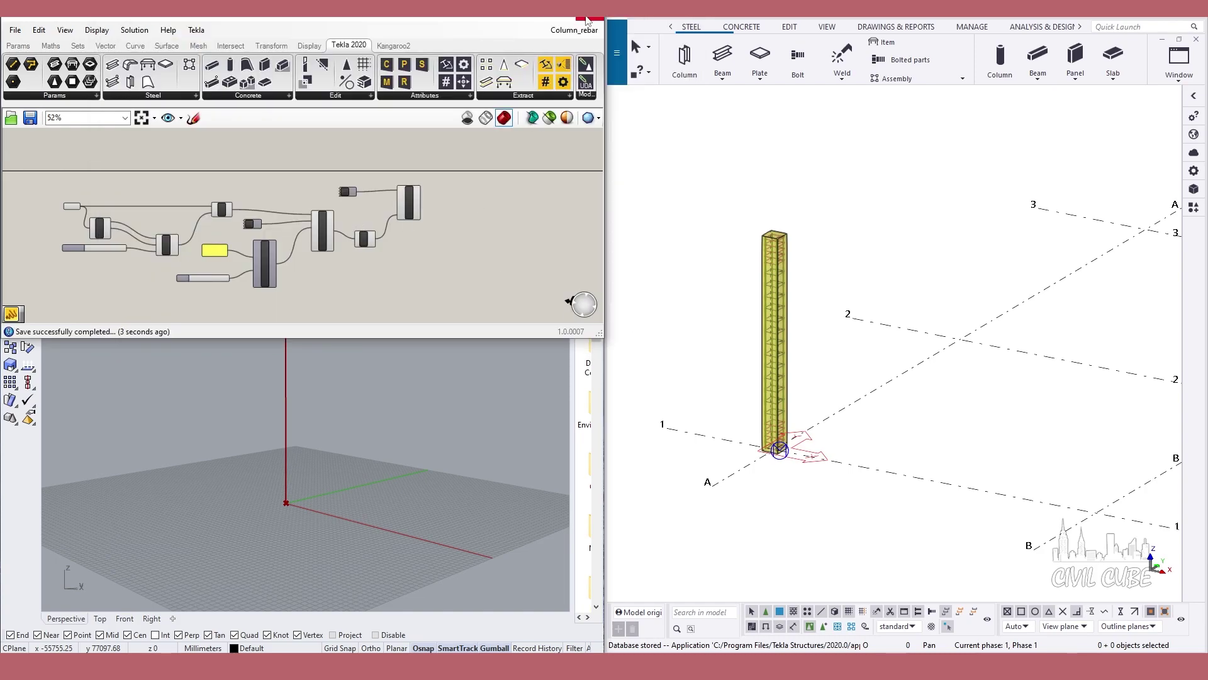
click(586, 19)
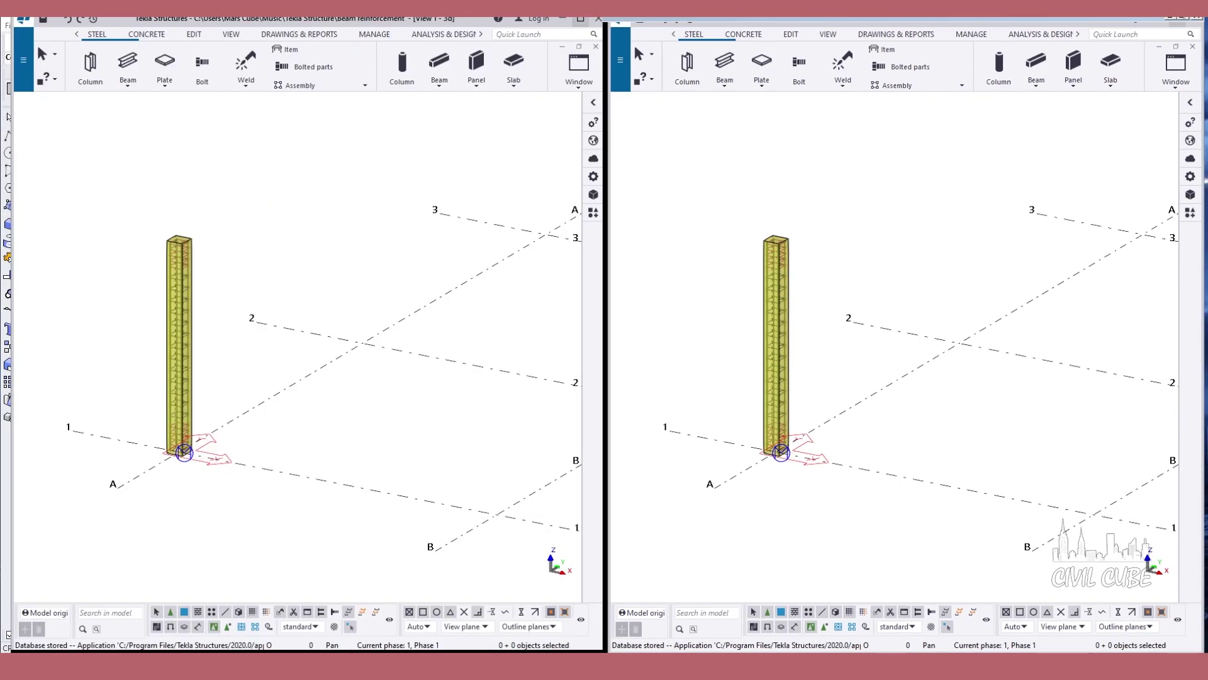
Find the Grasshopper Component by searching 'gras' and open its settings
click(1017, 127)
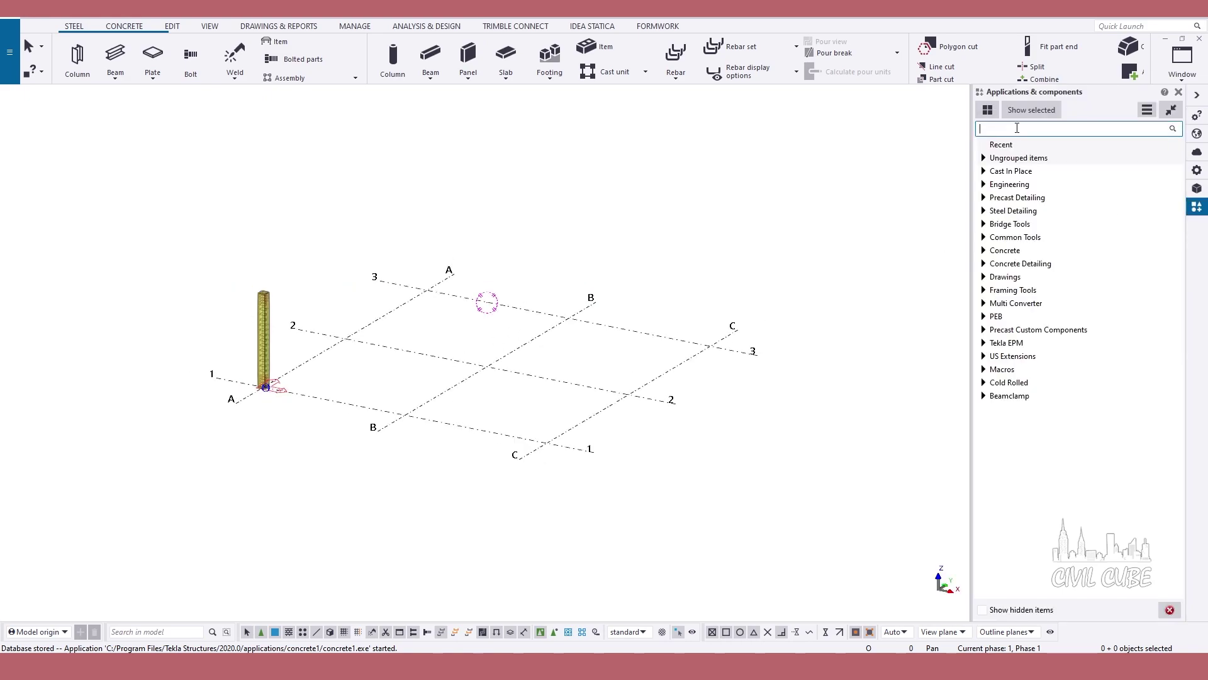
text(gras)
double_click(1012, 188)
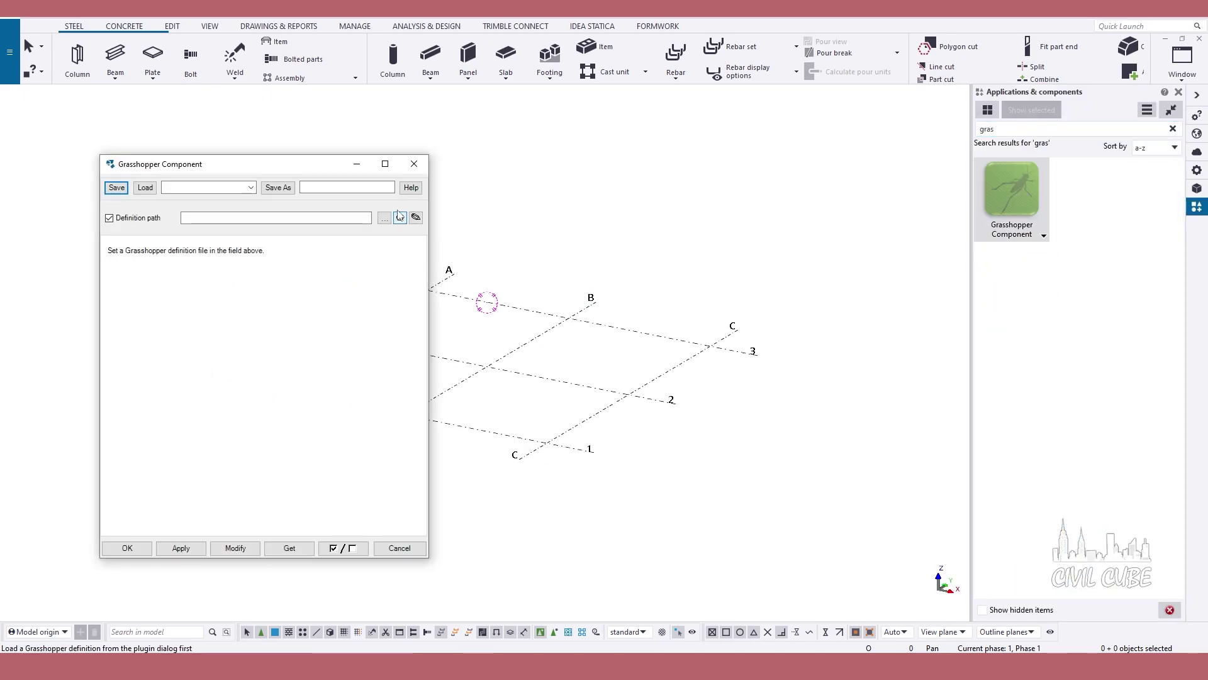
drag(410, 187, 723, 183)
Load Column_rebar.gh into the Grasshopper Component, then apply and confirm
click(876, 228)
click(740, 283)
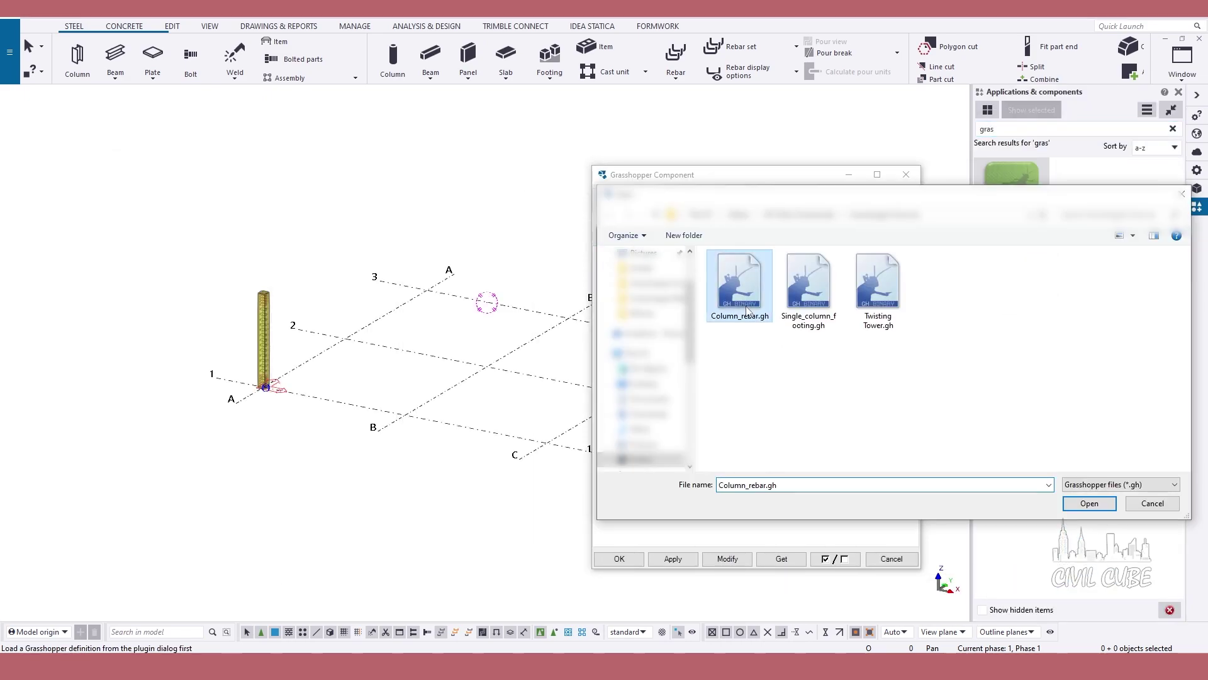
click(1095, 505)
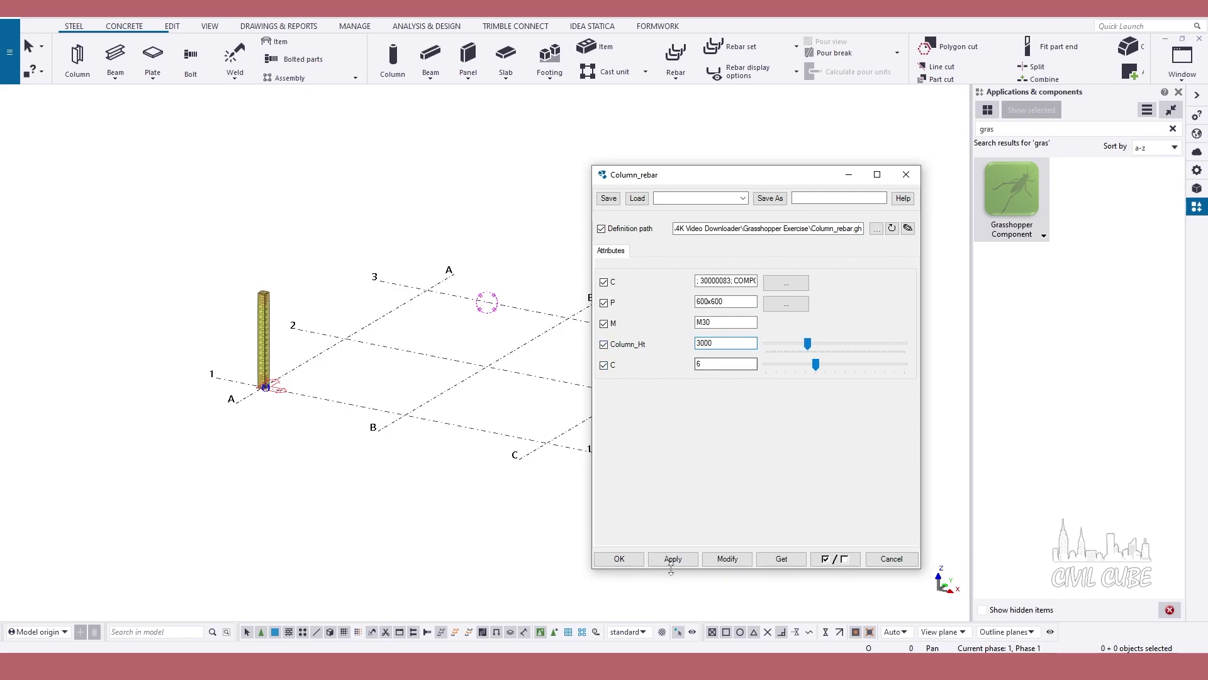
click(727, 559)
click(619, 558)
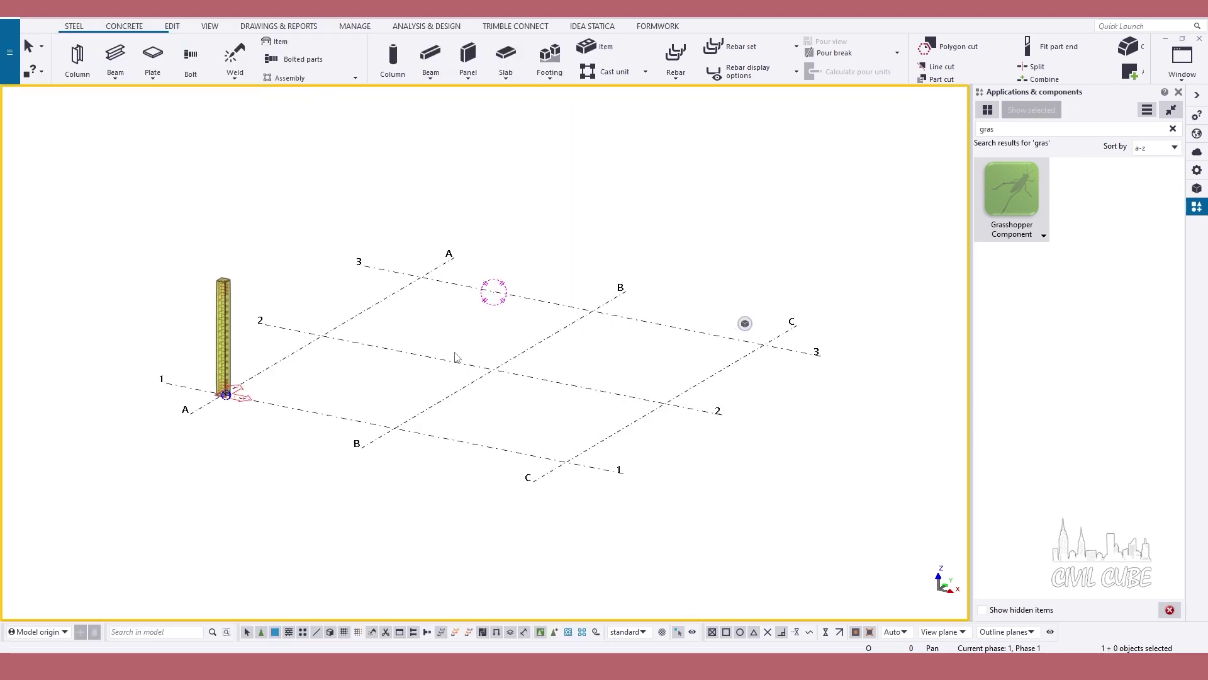
Place rebar columns at grid A-2, B-2, B-1, C-1, C-2, C-3, B-3 and A-3
scroll(457, 357, up, 2)
click(297, 333)
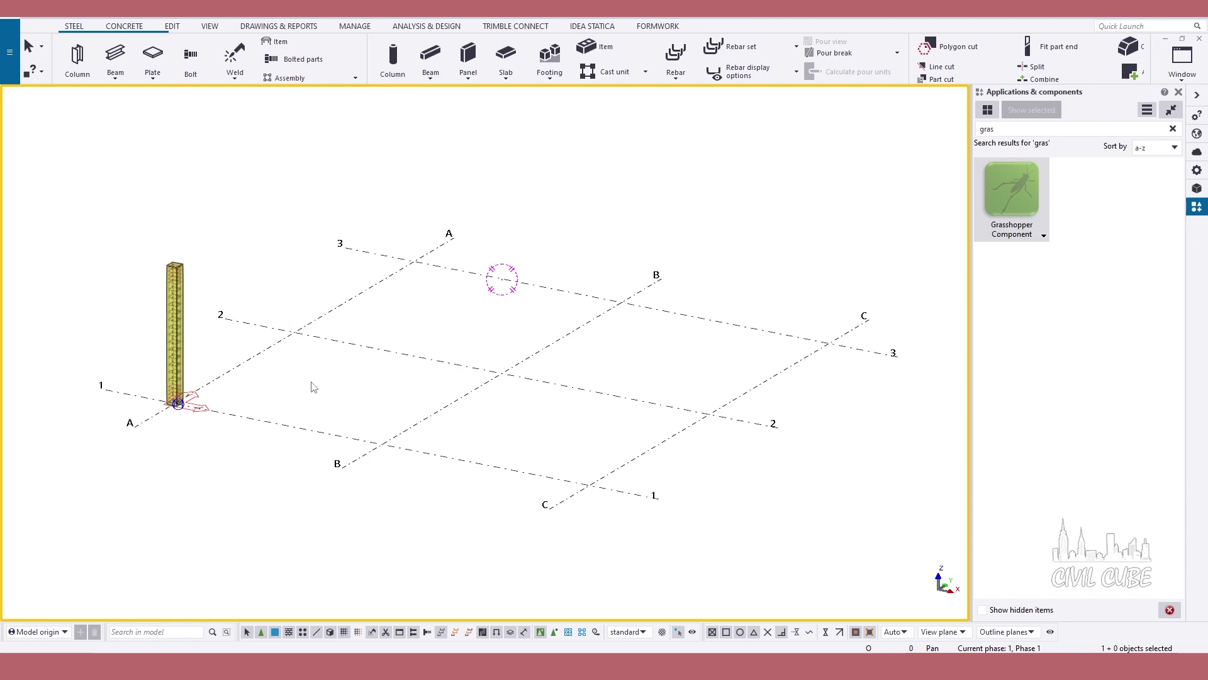
click(501, 372)
click(386, 444)
click(593, 485)
click(712, 415)
click(833, 344)
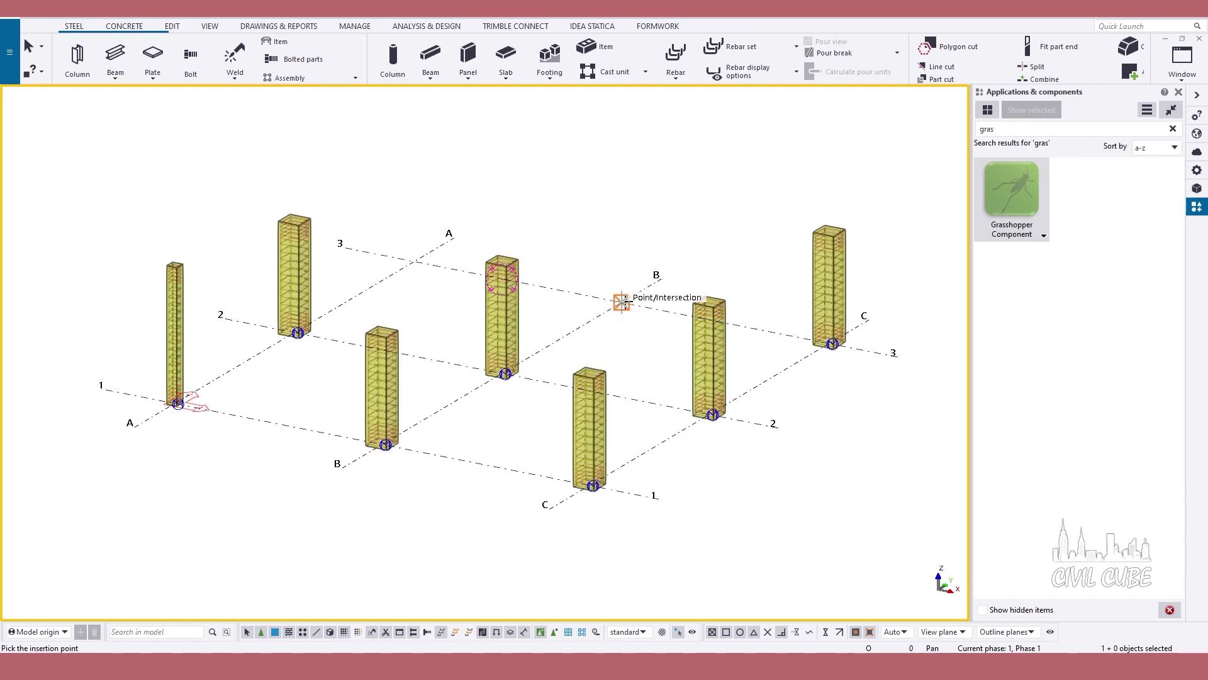
click(621, 302)
click(407, 260)
scroll(373, 384, up, 1)
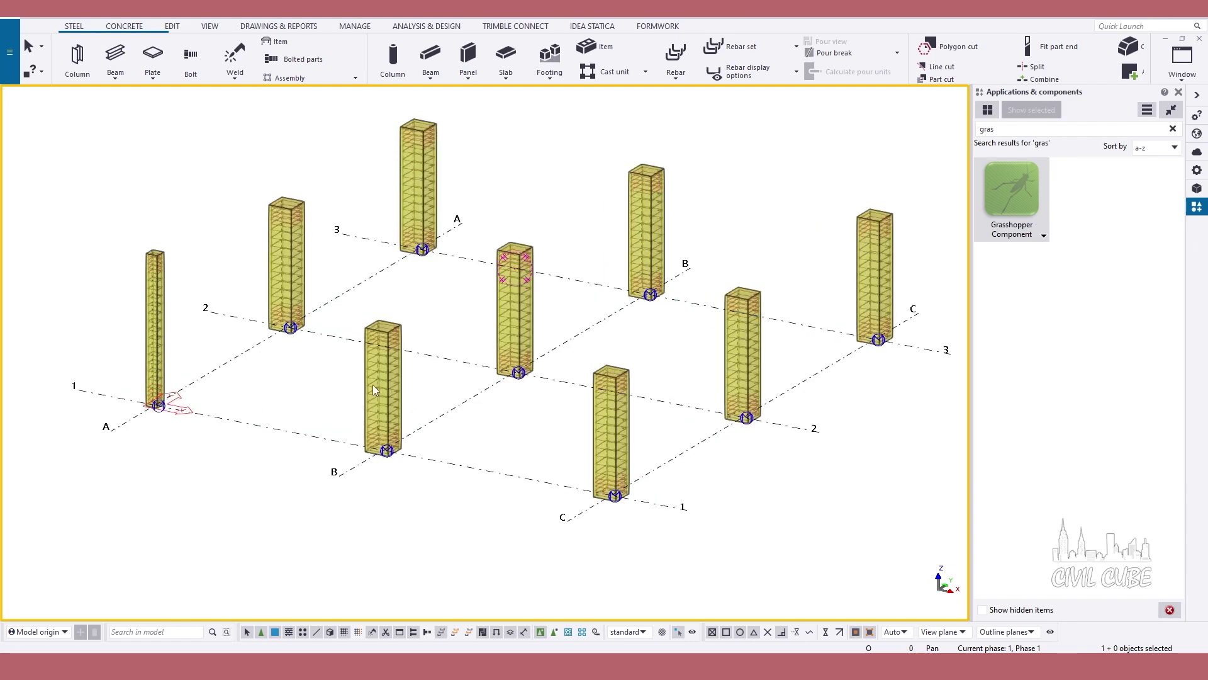
scroll(373, 389, up, 1)
Give the B-2 column a 300x375 profile, height 5000 and class 5
double_click(390, 461)
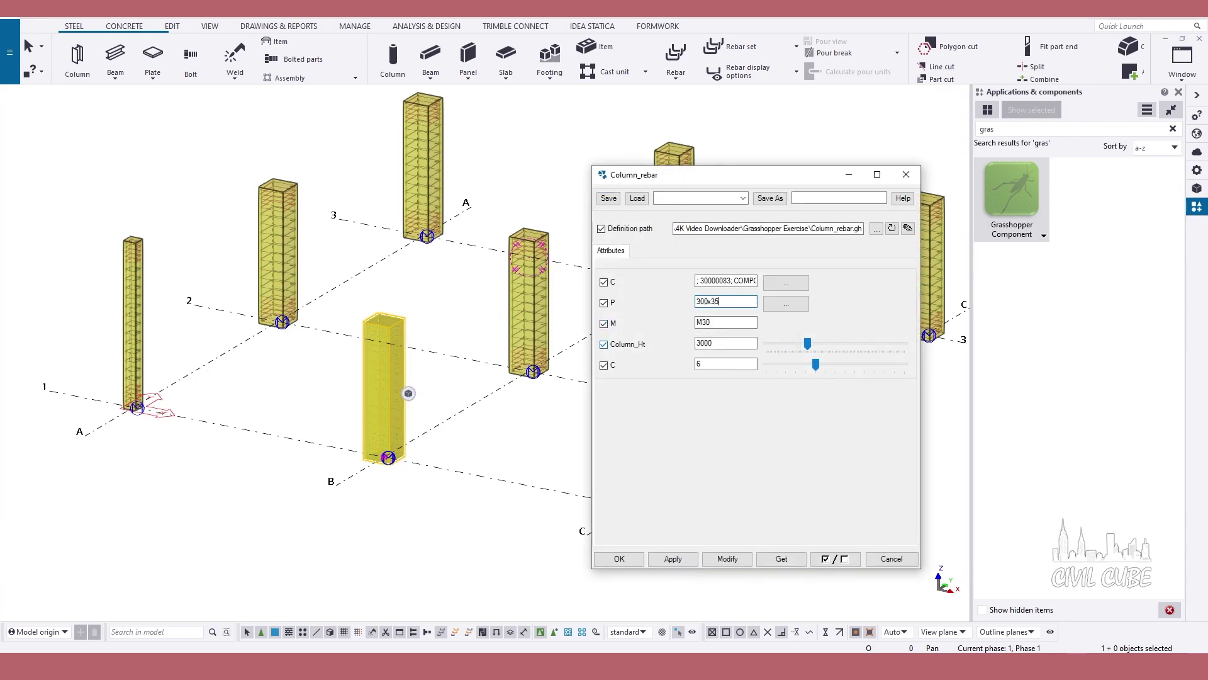
text(7)
click(727, 558)
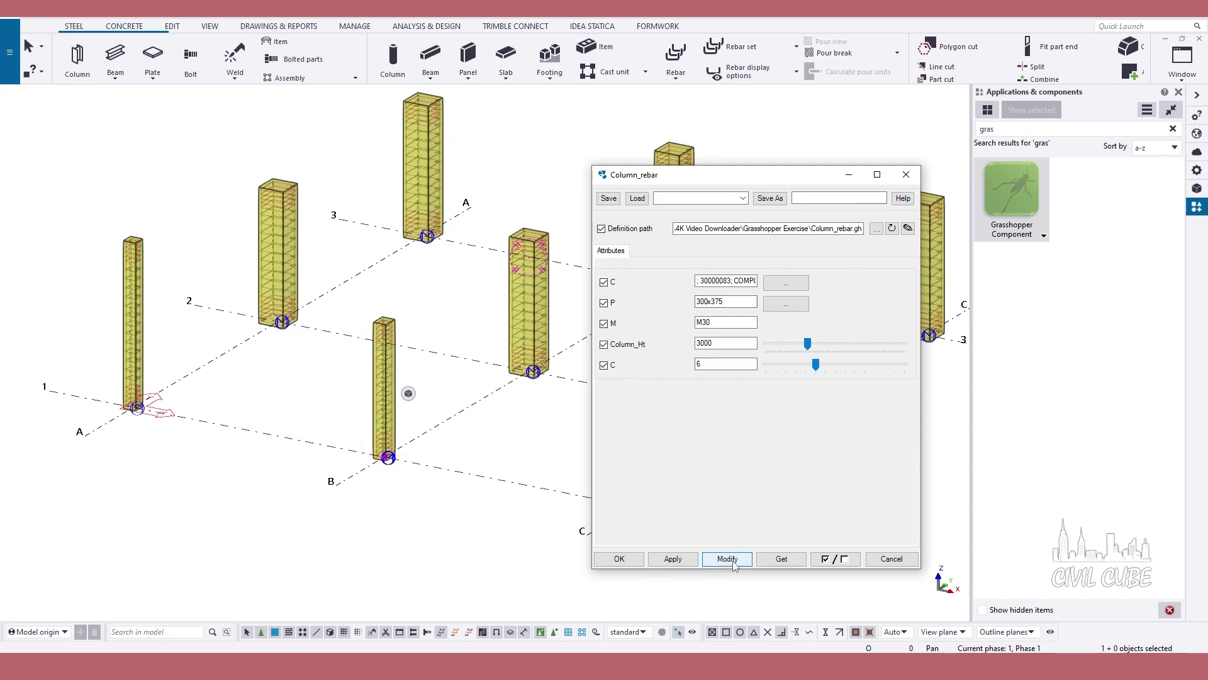
drag(720, 343, 670, 350)
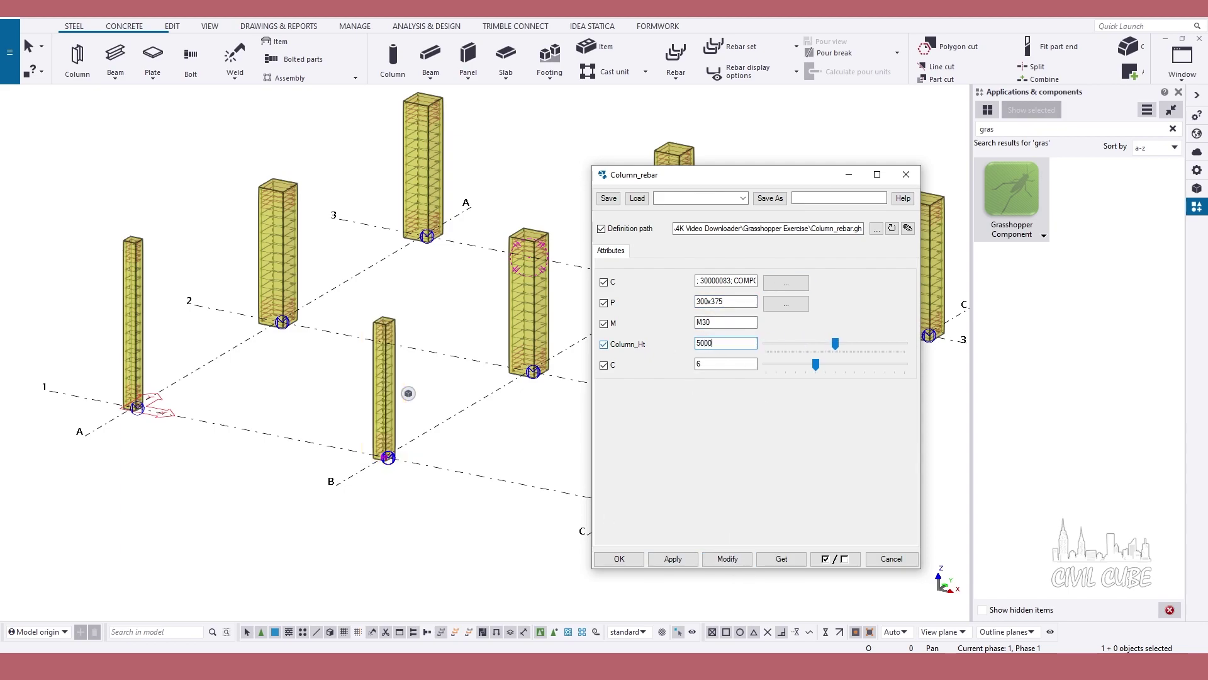
click(727, 558)
drag(808, 369, 806, 366)
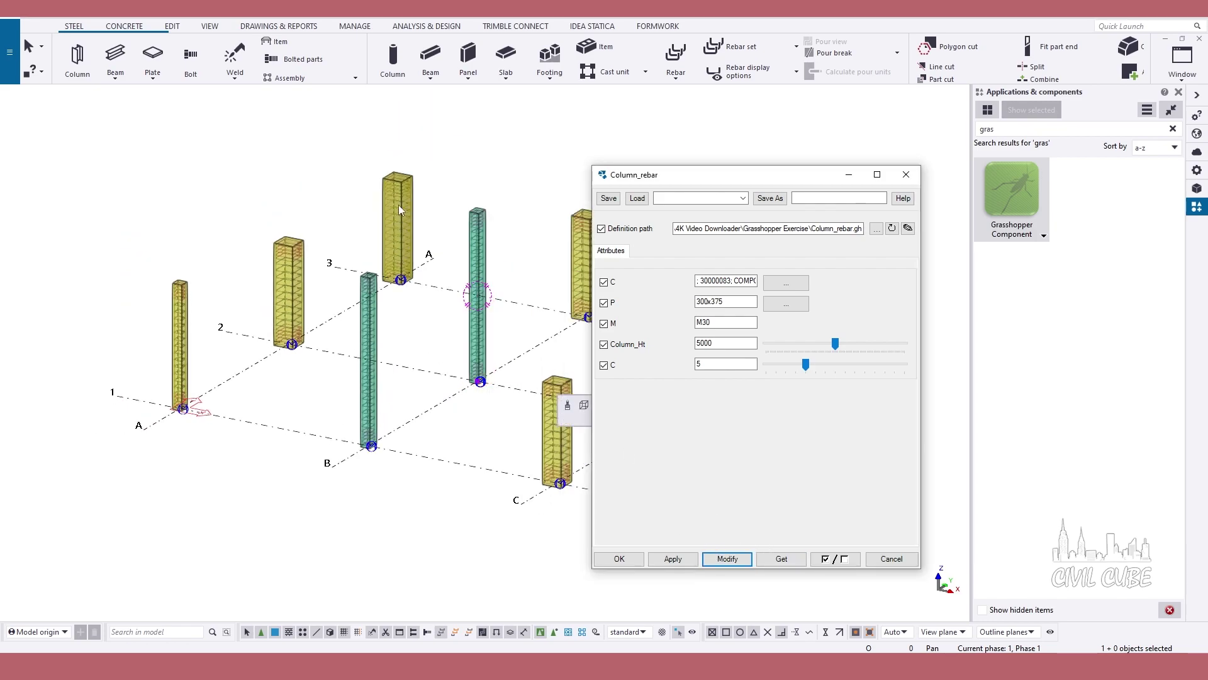
Give the A-3 column a 230x450 profile, class 7 and height 4000
click(705, 322)
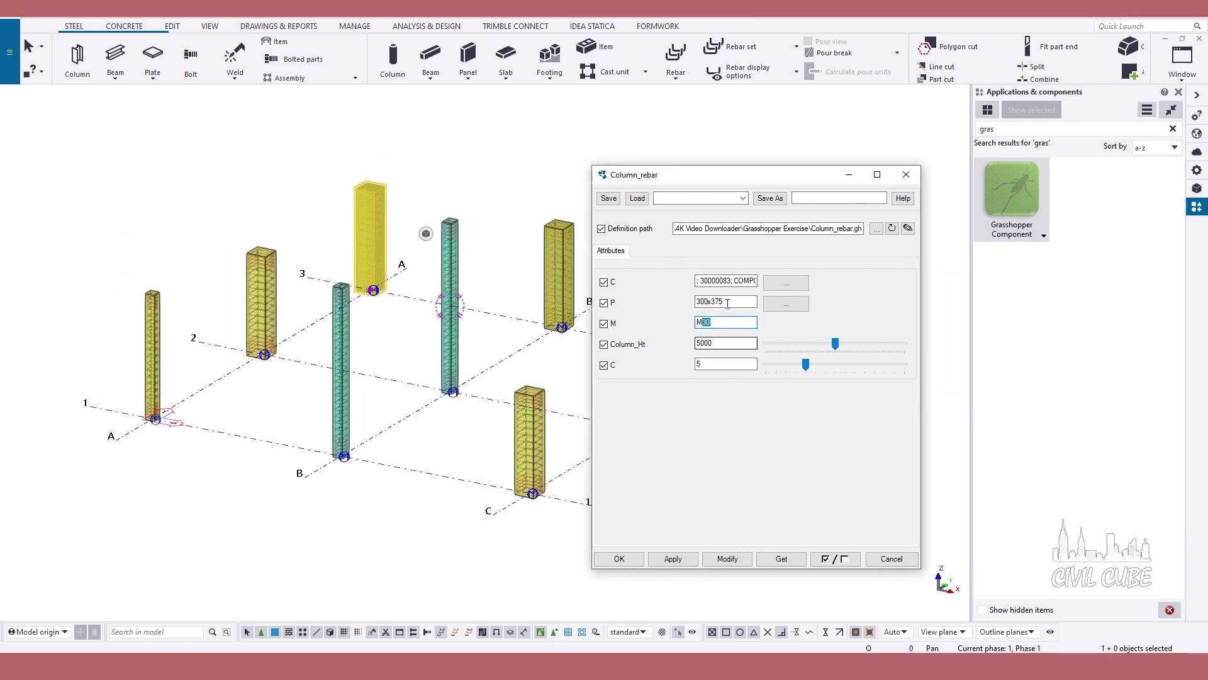
double_click(734, 303)
text(23)
text(0x450)
click(727, 559)
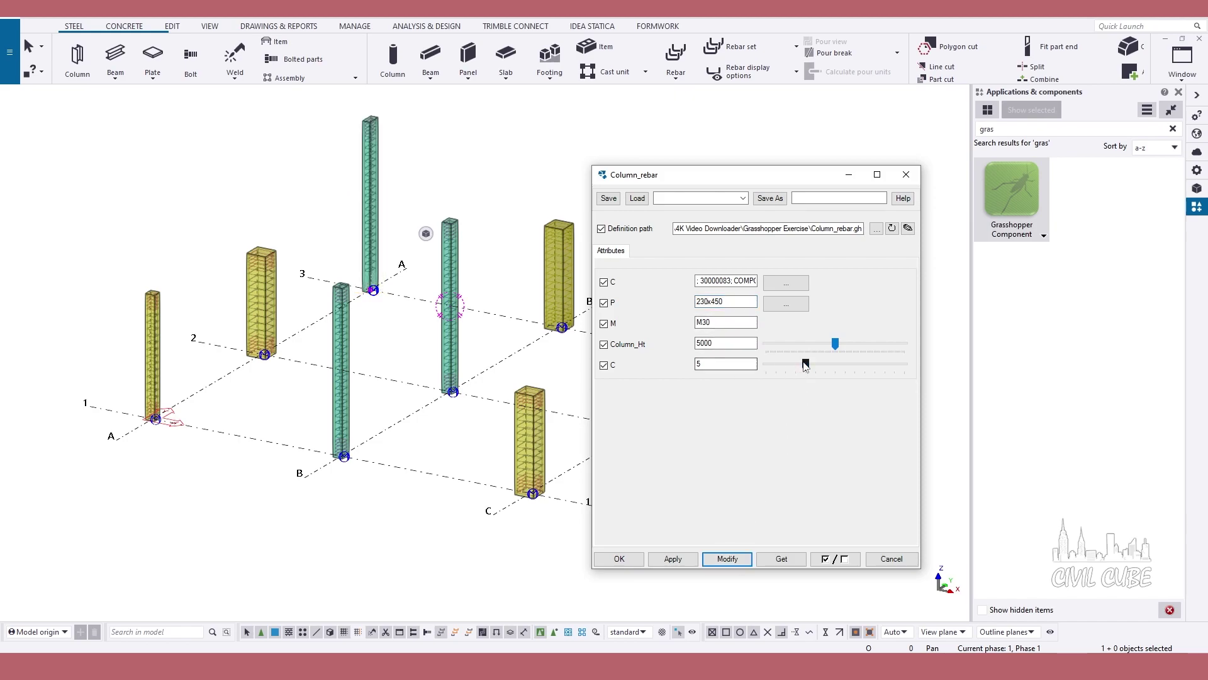
drag(805, 366, 825, 365)
click(728, 559)
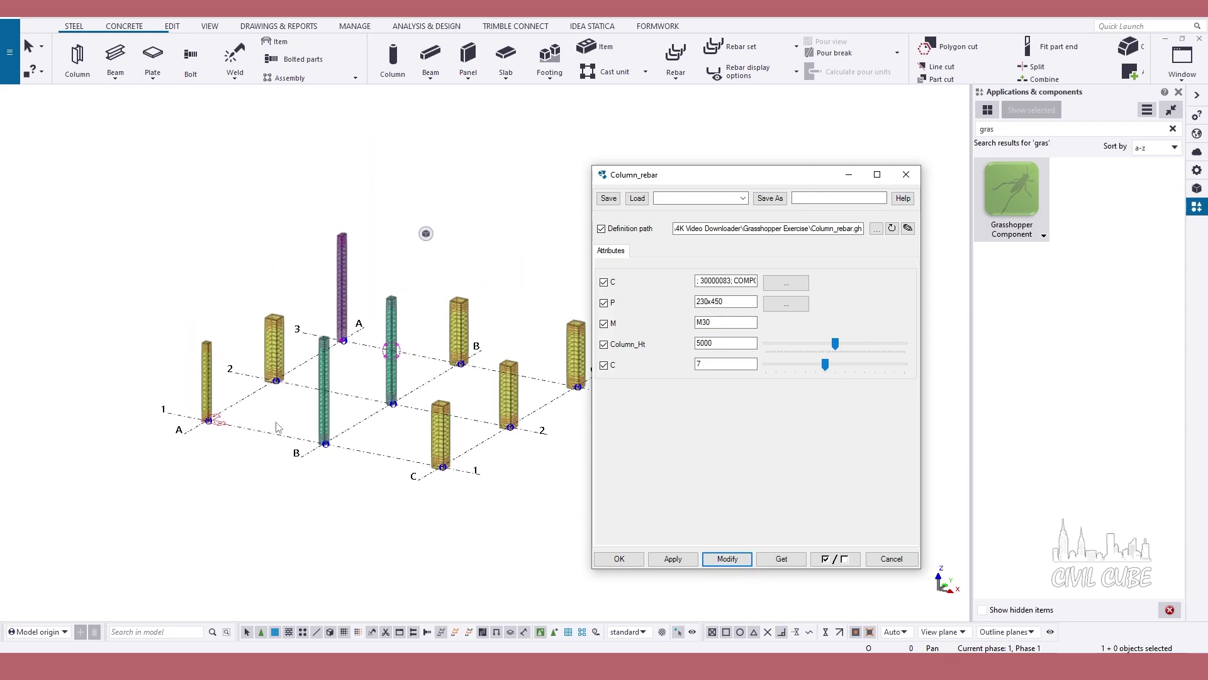
scroll(278, 428, up, 3)
scroll(277, 427, up, 1)
double_click(711, 343)
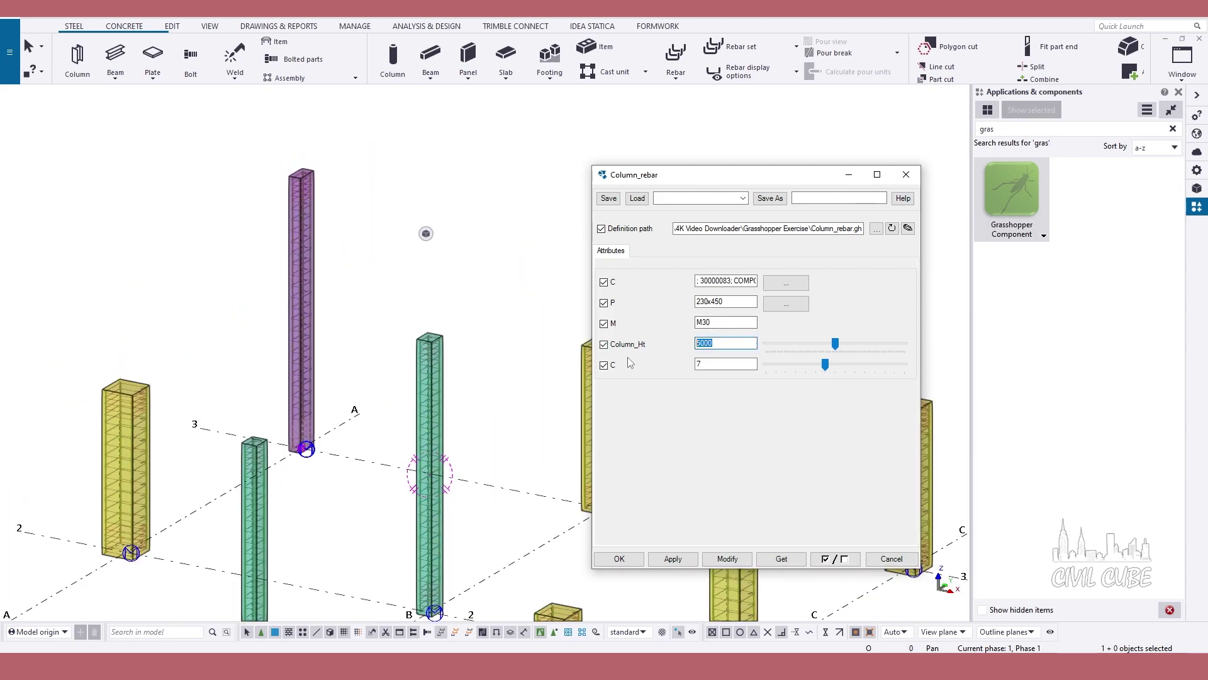
text(400)
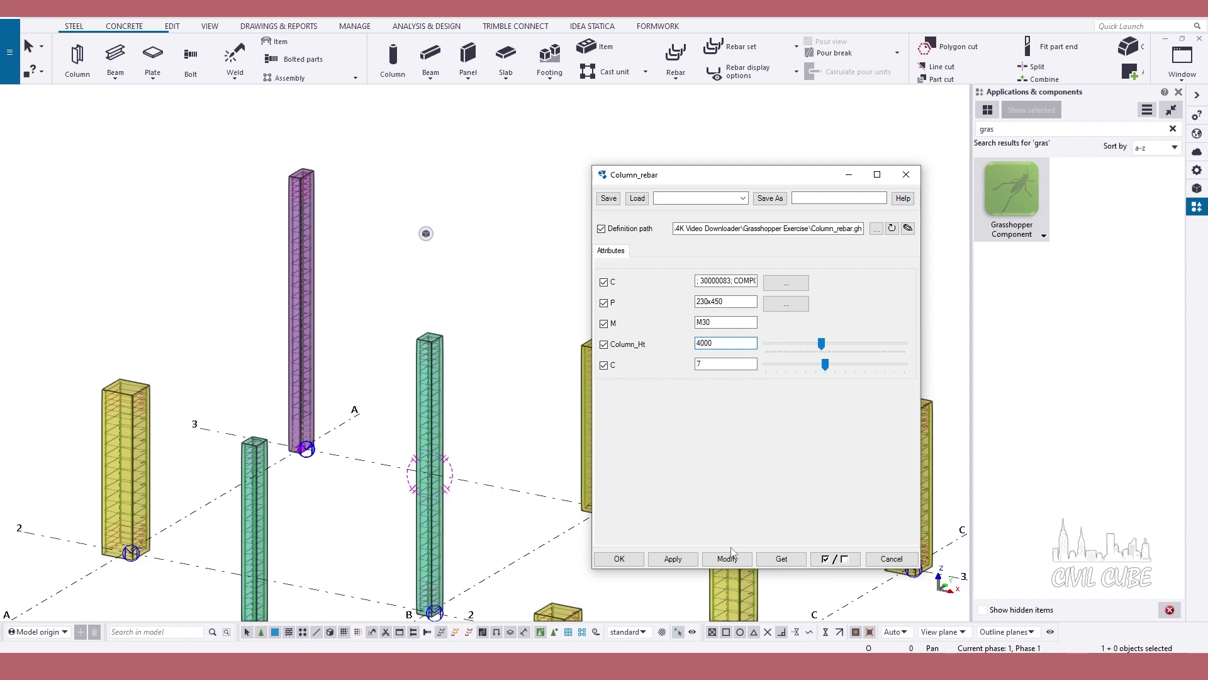
click(723, 559)
Close the column settings and orbit the model to review all the columns
click(620, 558)
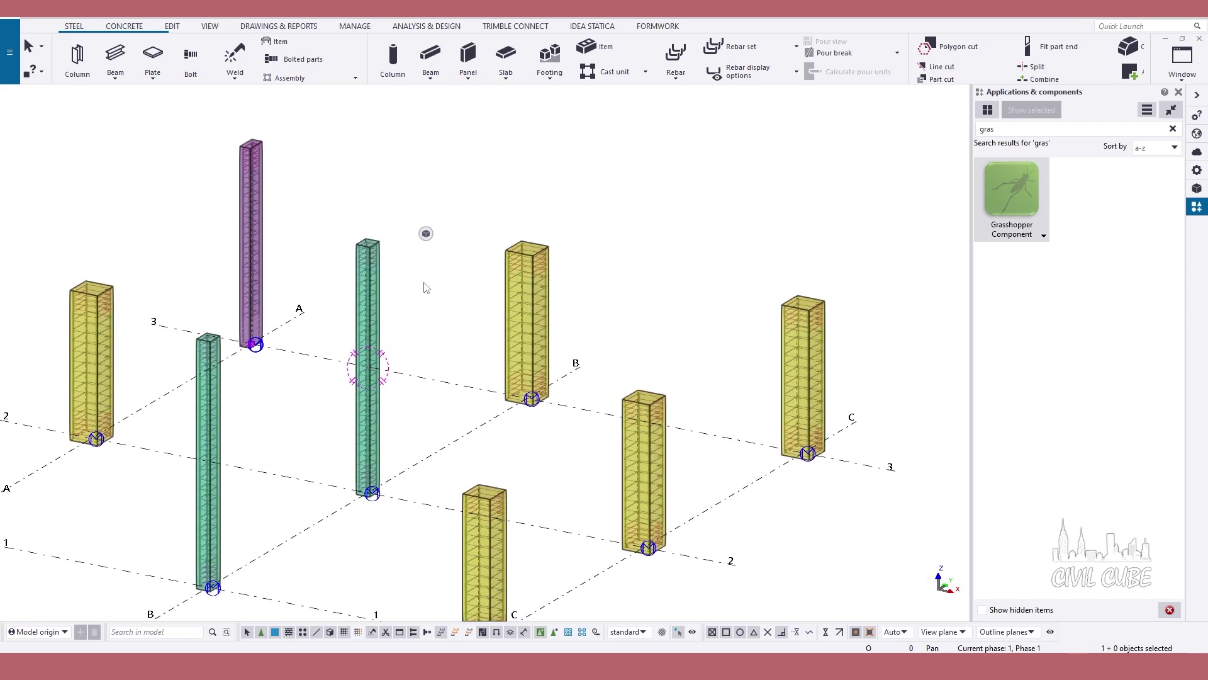
mouse_move(397, 287)
ctrl+middle_down()
mouse_move(454, 284)
mouse_move(558, 330)
ctrl+middle_up()
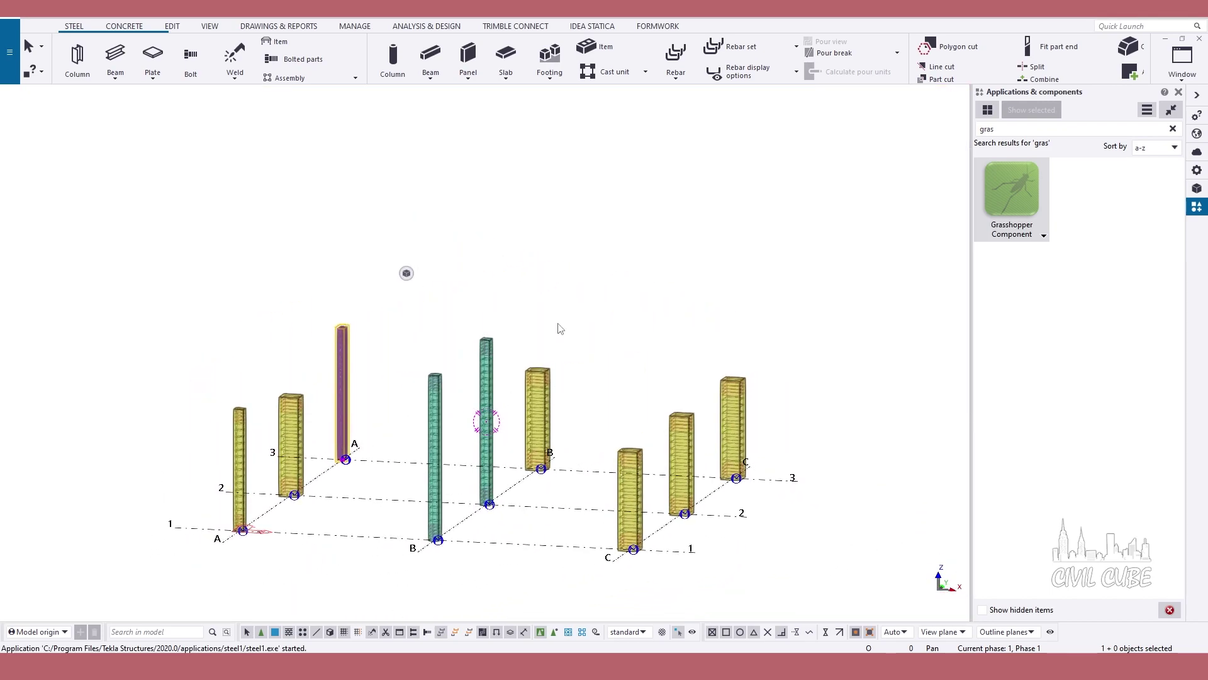
scroll(497, 399, up, 5)
ctrl+middle_drag(468, 379, 403, 327)
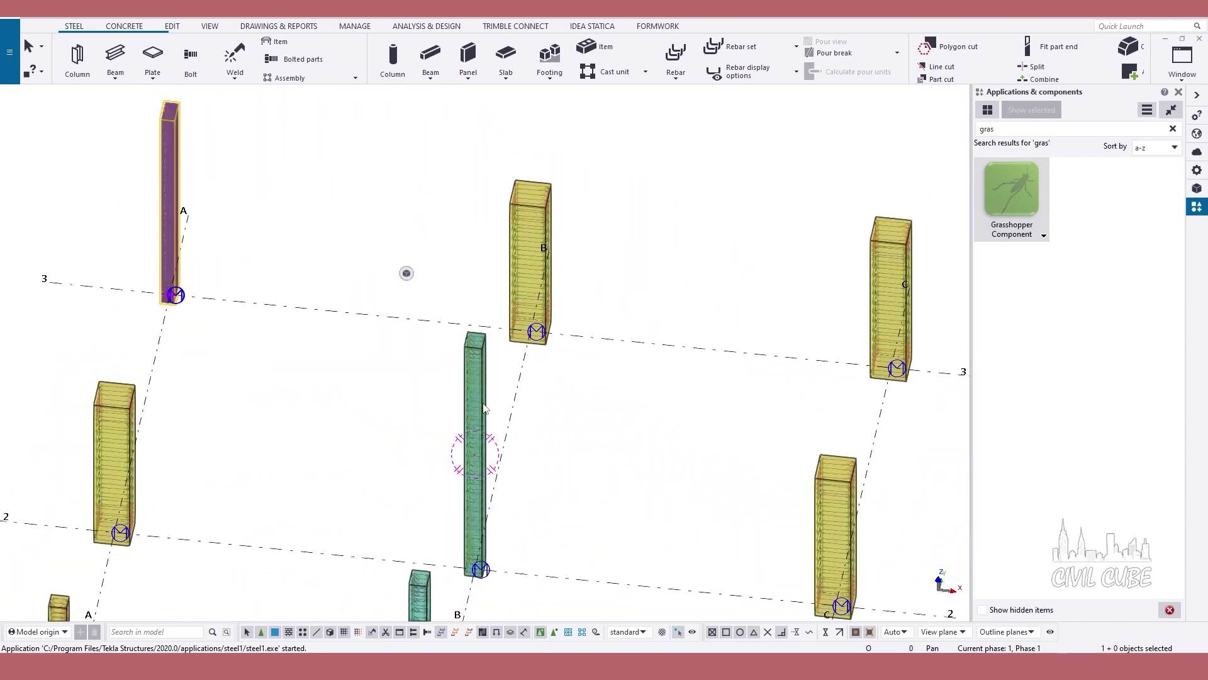